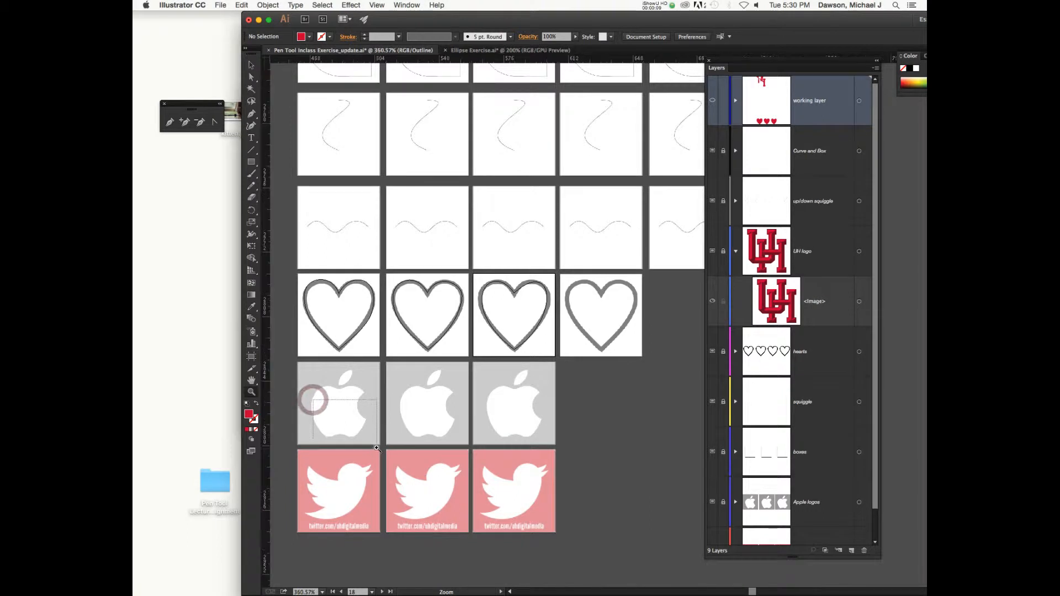
Step: Frame the first Apple logo artboard at 200% zoom so the whole logo can be examined for tracing
key(super+minus)
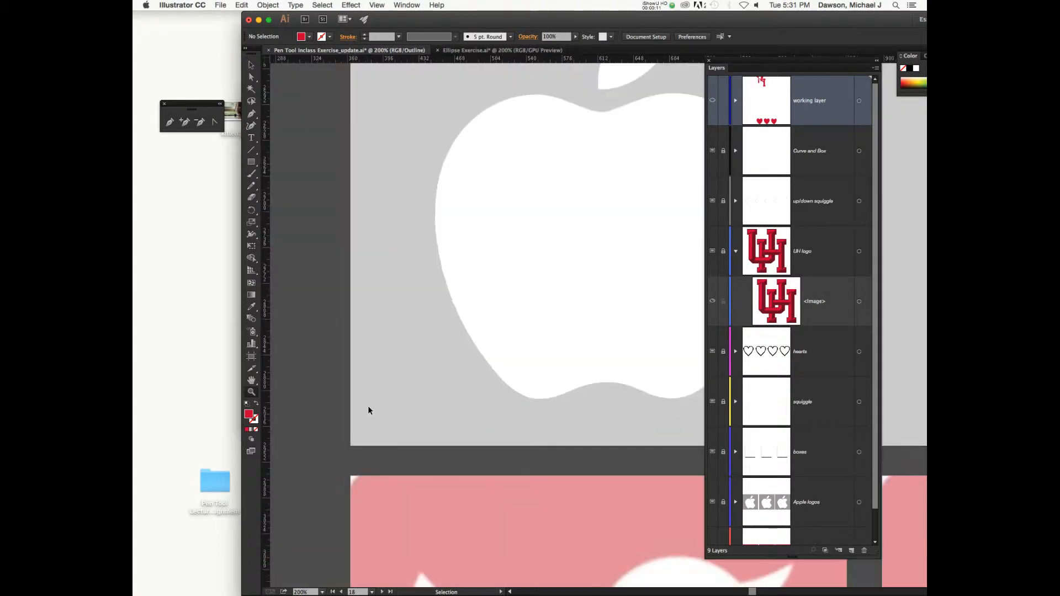
scroll(460, 348, right, 2)
scroll(460, 347, up, 10)
scroll(461, 348, down, 10)
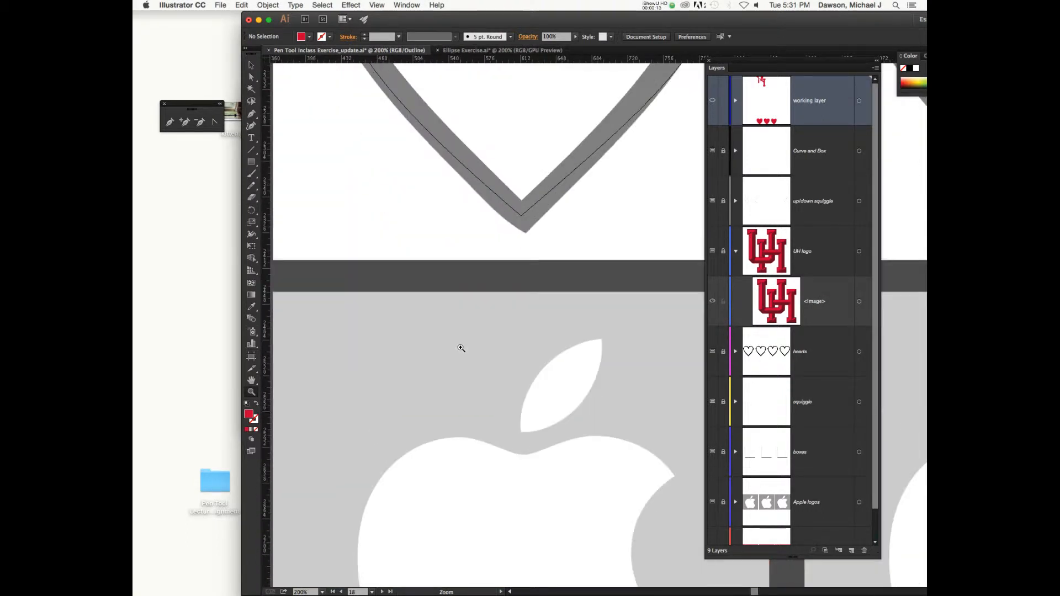
scroll(460, 348, down, 1)
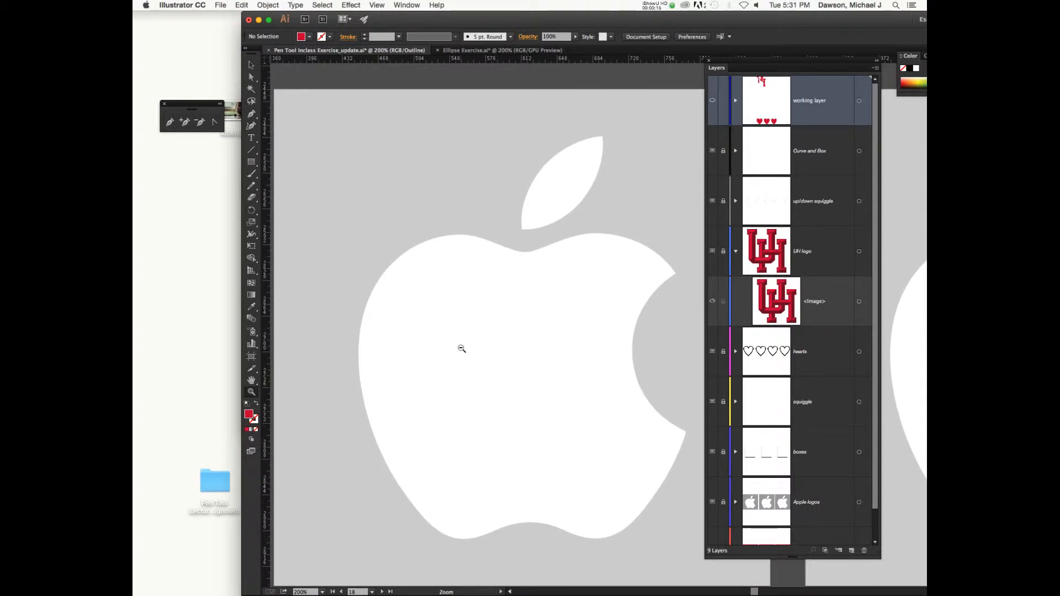
scroll(515, 336, right, 1)
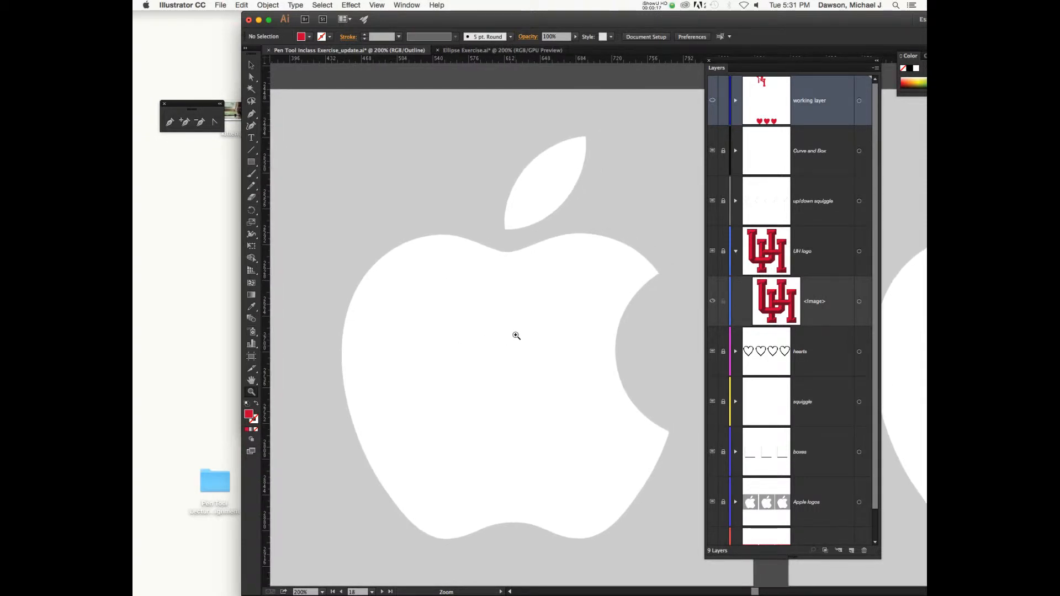
scroll(516, 335, right, 1)
scroll(516, 335, down, 10)
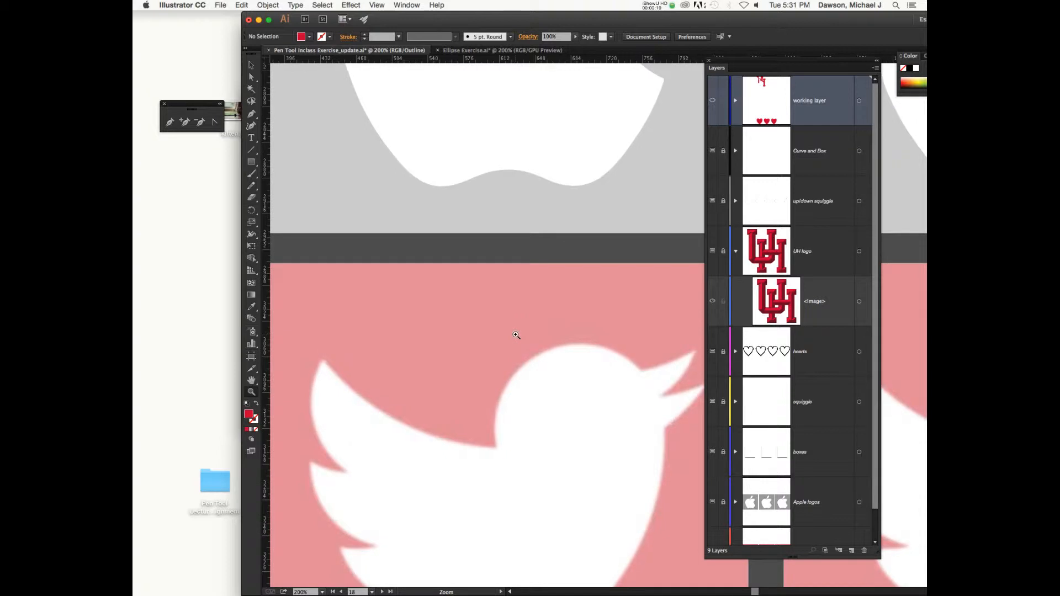
scroll(516, 335, up, 9)
scroll(516, 335, up, 3)
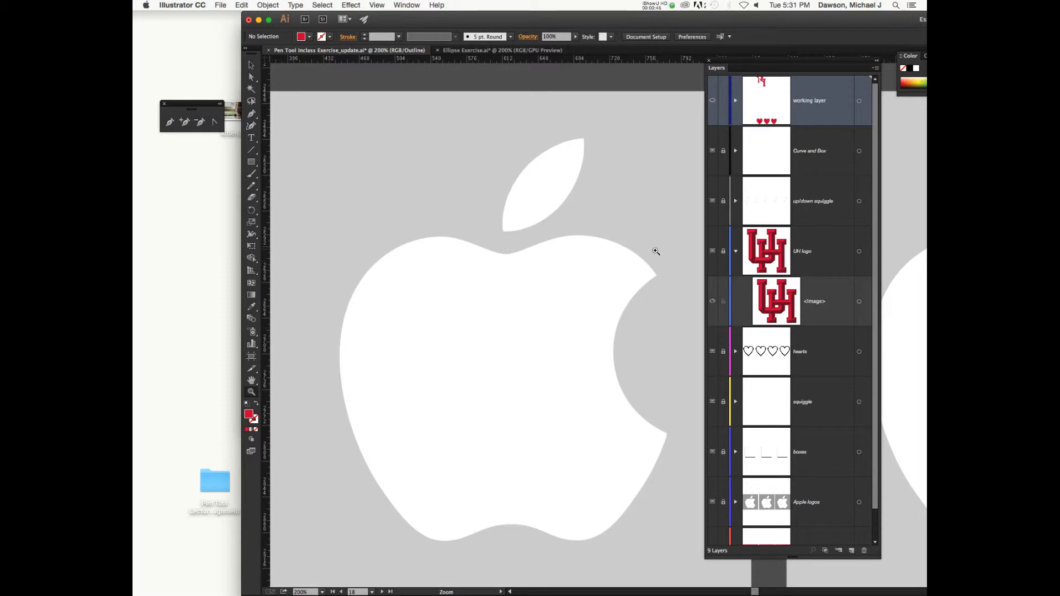
Step: Try tracing the first Apple logo's leaf with the Pen tool using two corner anchors, and undo the closing point
key(p)
drag(581, 138, 601, 137)
drag(601, 138, 583, 182)
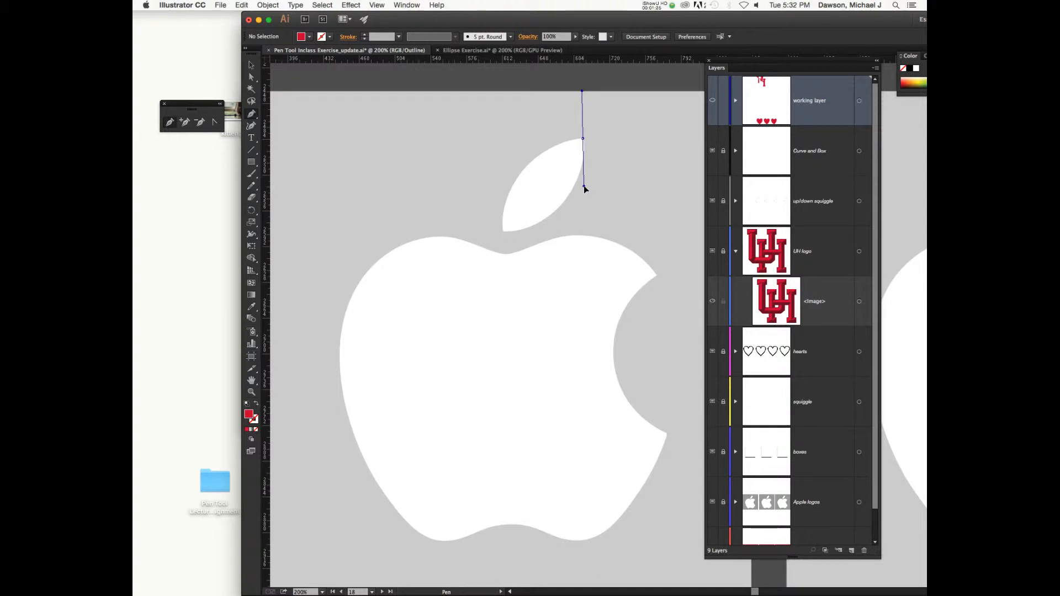
drag(585, 181, 586, 191)
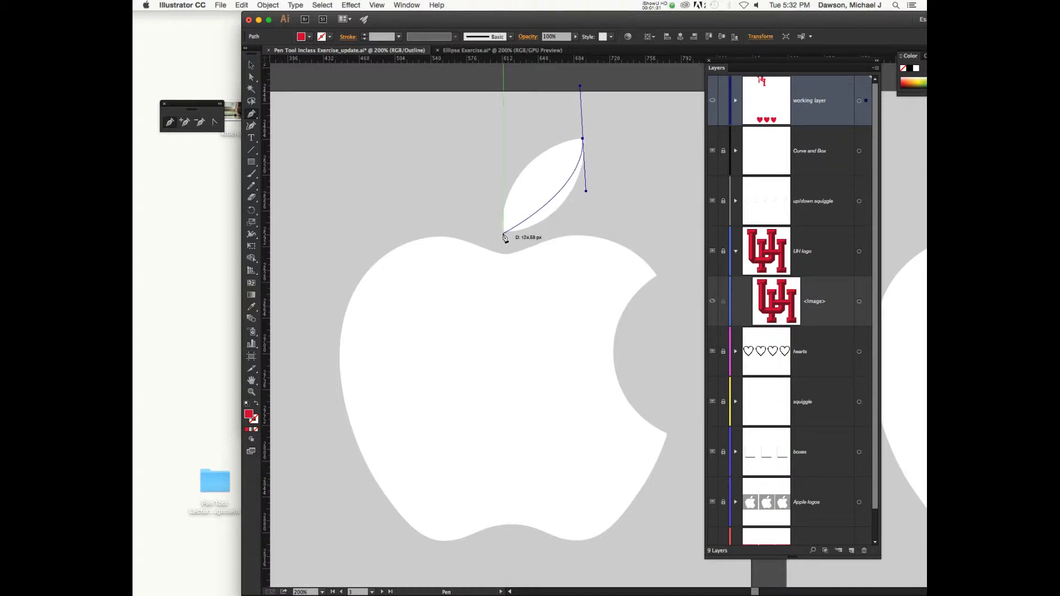
drag(504, 232, 457, 237)
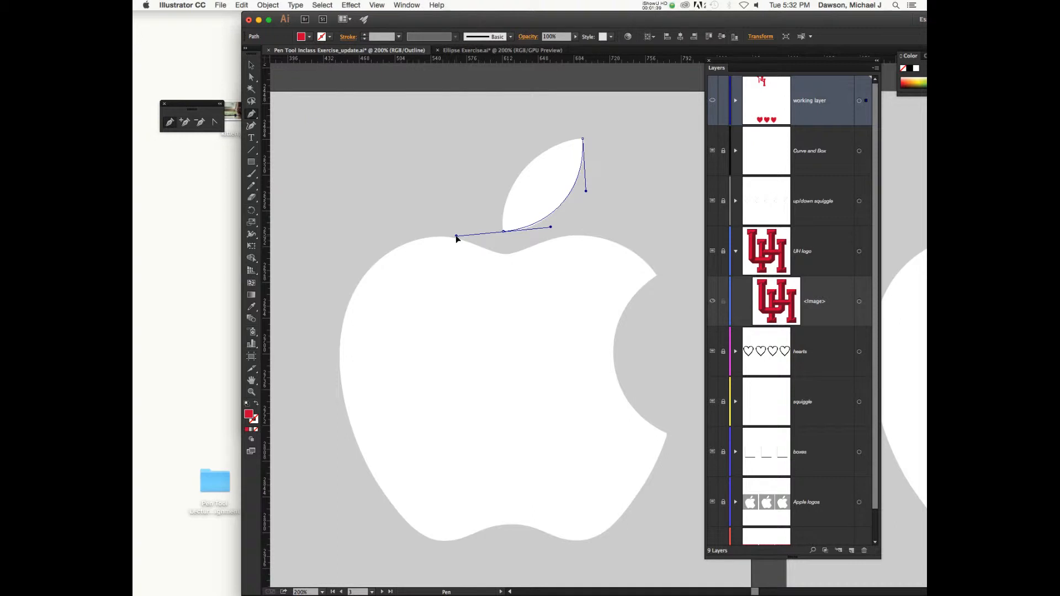
drag(457, 237, 500, 187)
drag(582, 138, 619, 139)
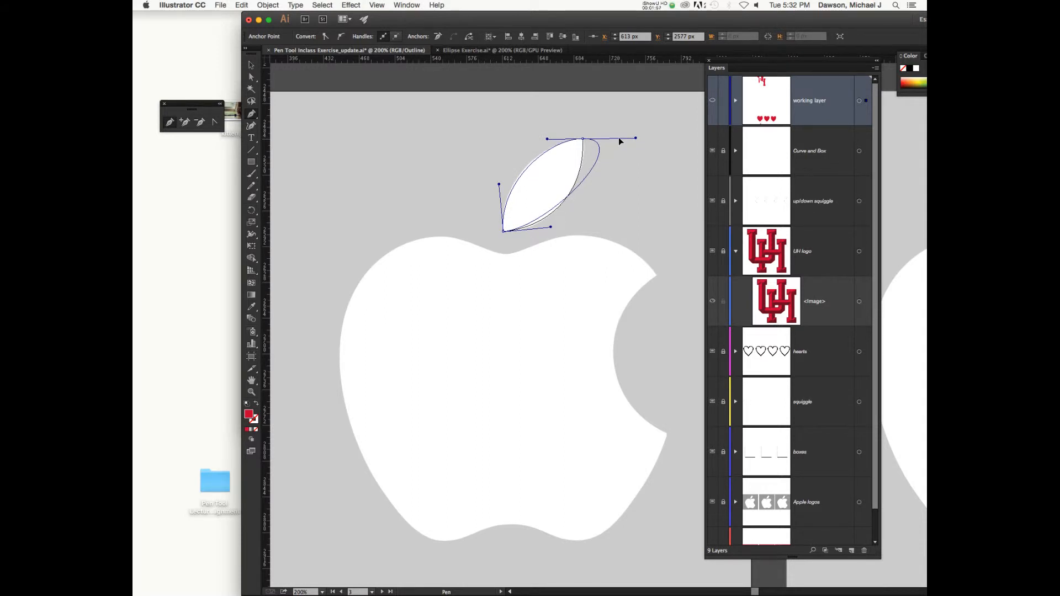
drag(619, 139, 597, 181)
key(super+z)
key(super+z)
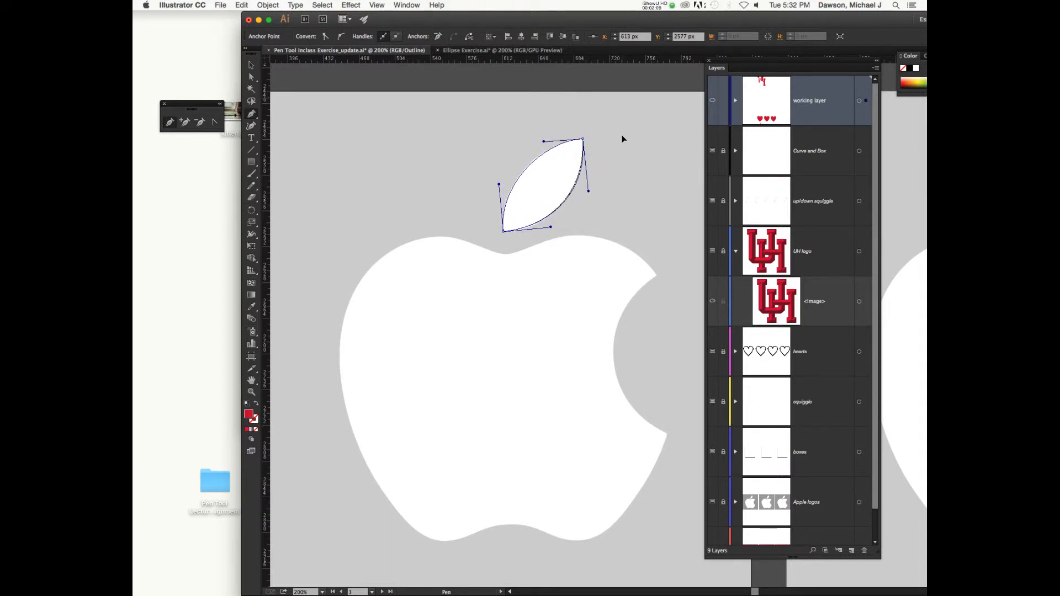
Step: Try closing the leaf path at its upper tip with a reshaped handle, and undo the whole leaf outline
drag(583, 139, 585, 142)
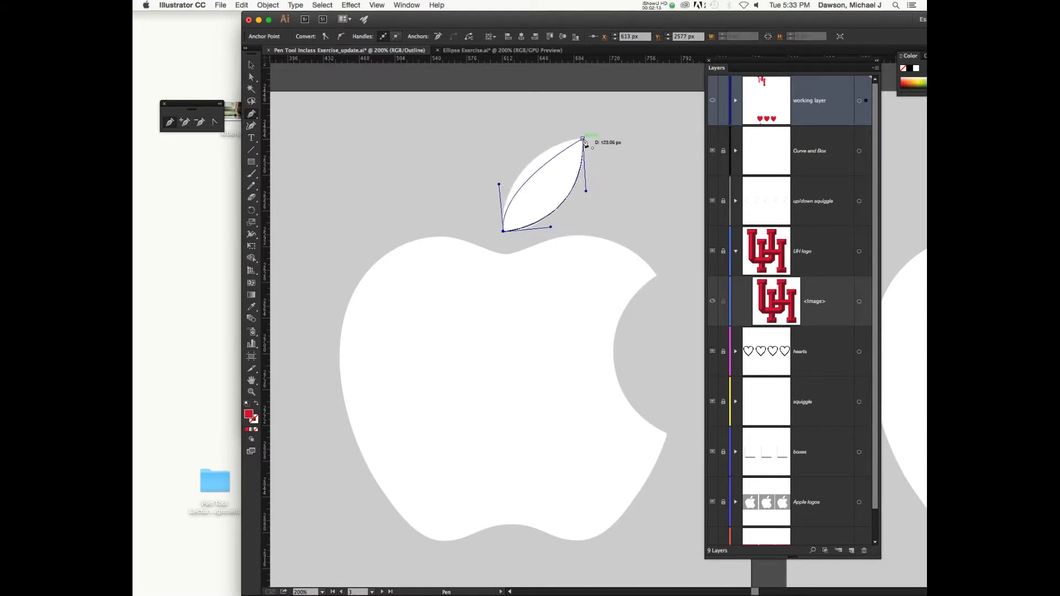
drag(583, 139, 588, 192)
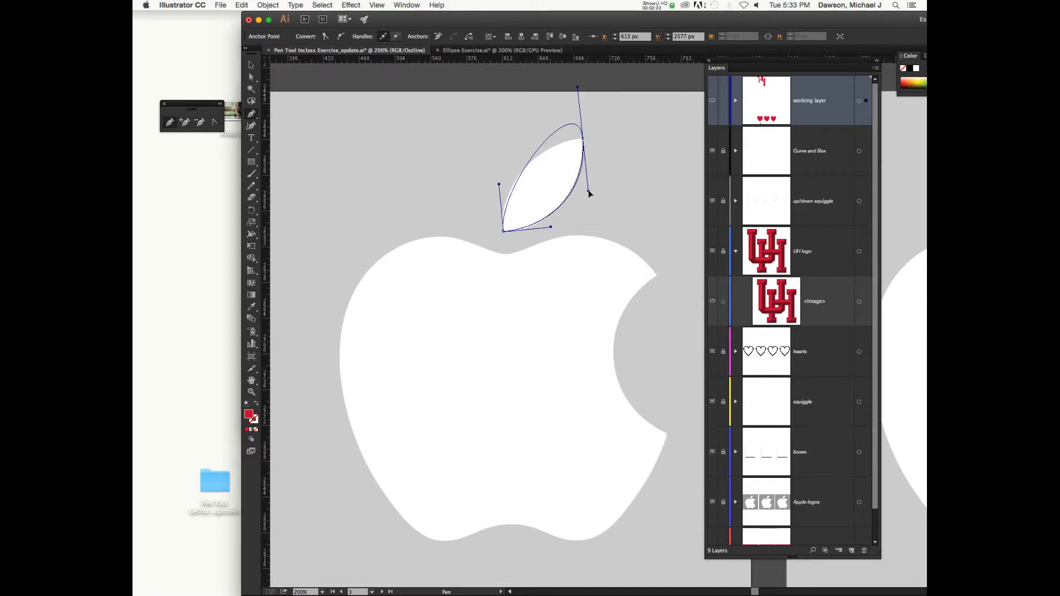
drag(589, 192, 588, 192)
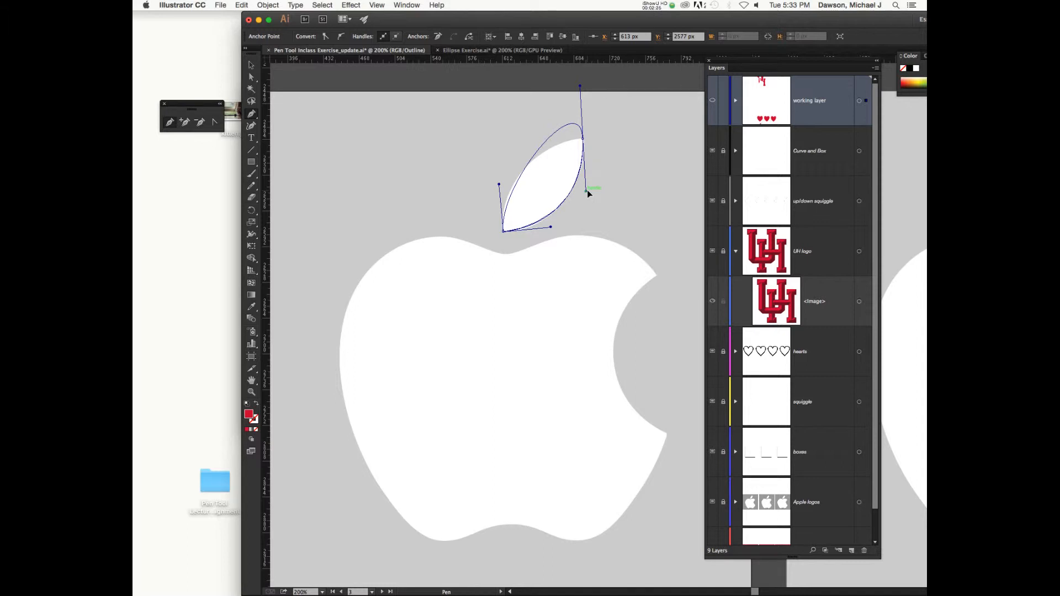
drag(588, 193, 633, 138)
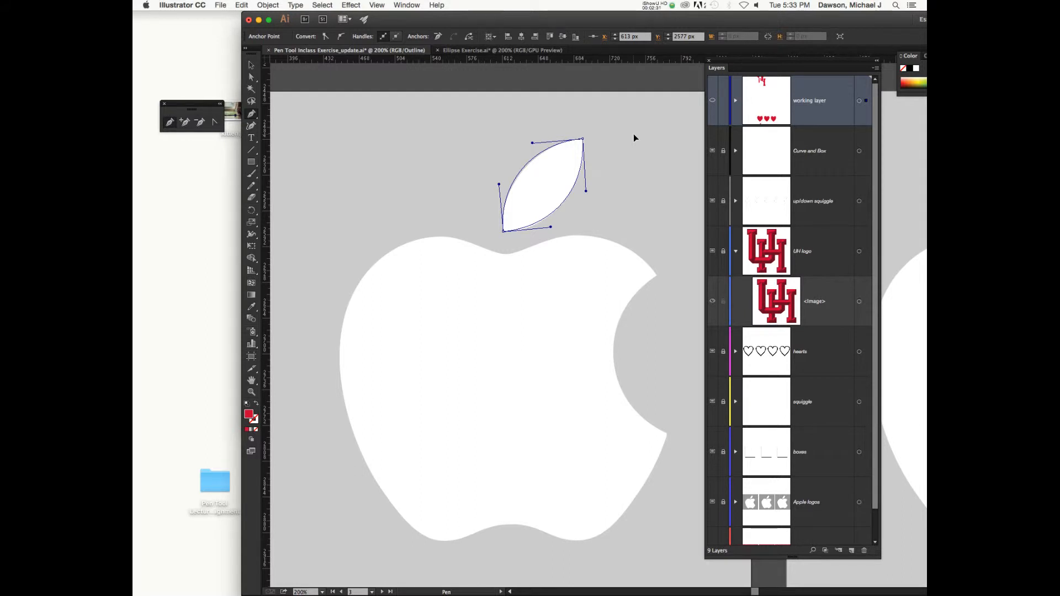
key(v)
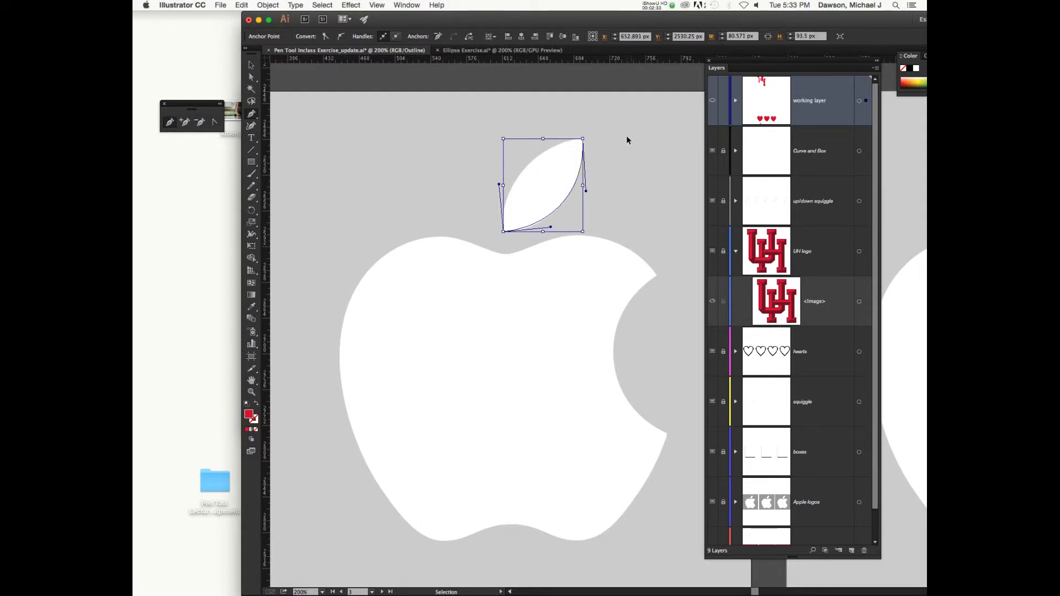
key(super+z)
key(super+z)
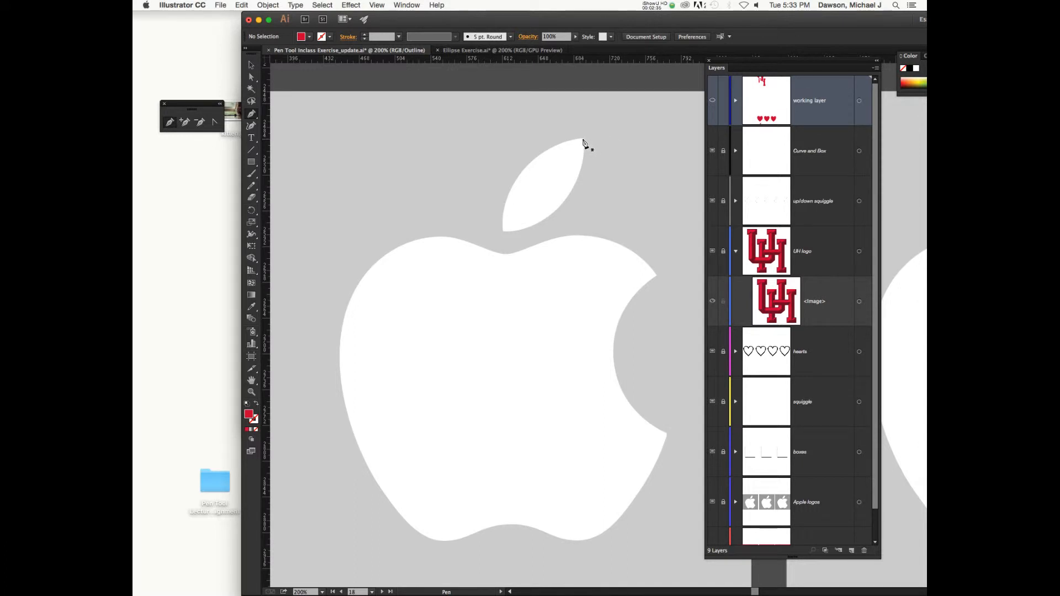
Step: Trace the leaf with the Pen tool as a closed path about 81 by 94 px, with corner anchors at both tips
drag(622, 144, 639, 137)
drag(588, 185, 587, 187)
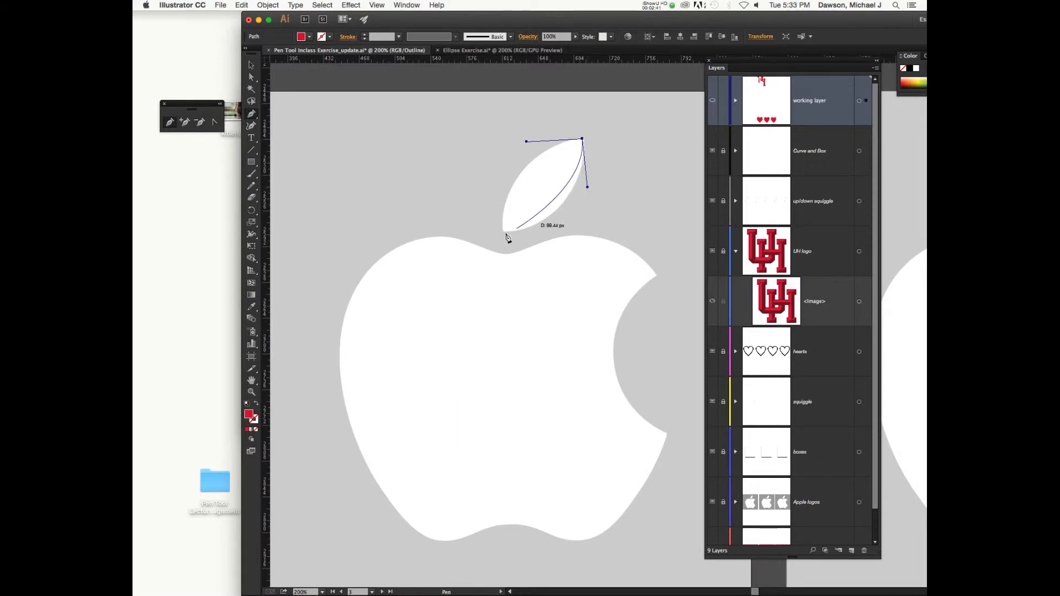
drag(504, 234, 492, 177)
drag(583, 140, 619, 134)
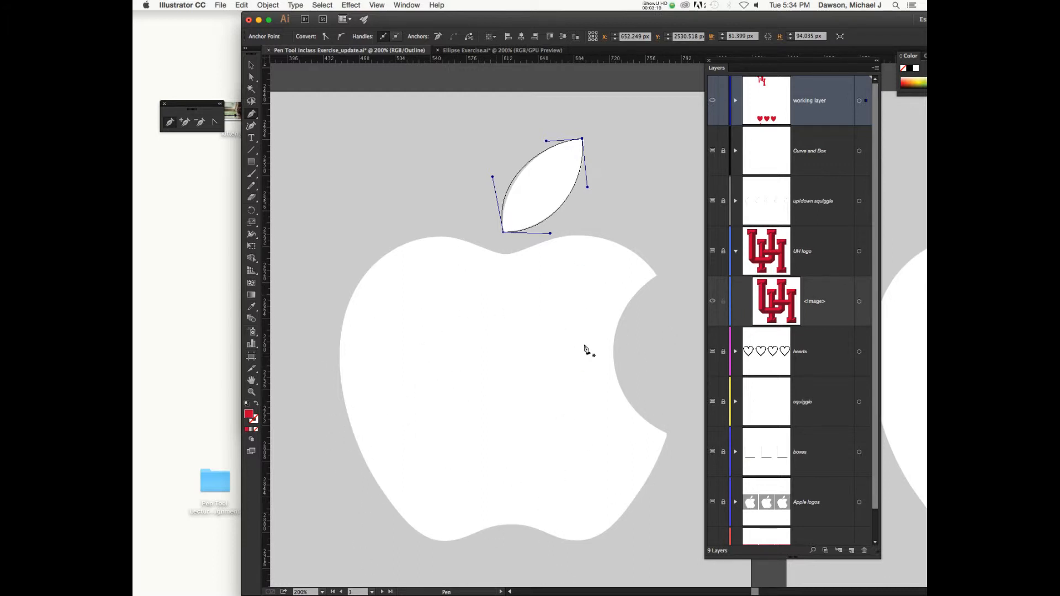
Step: Trace the apple's bite from its upper corner through the middle to the lower corner, redirecting the last handle down the body's side
drag(670, 287, 694, 328)
drag(694, 327, 693, 330)
drag(620, 295, 646, 285)
drag(618, 330, 634, 281)
mouse_move(614, 343)
mouse_down()
mouse_move(613, 364)
mouse_move(607, 337)
mouse_up()
mouse_move(612, 299)
mouse_down()
mouse_move(613, 347)
mouse_move(625, 287)
mouse_up()
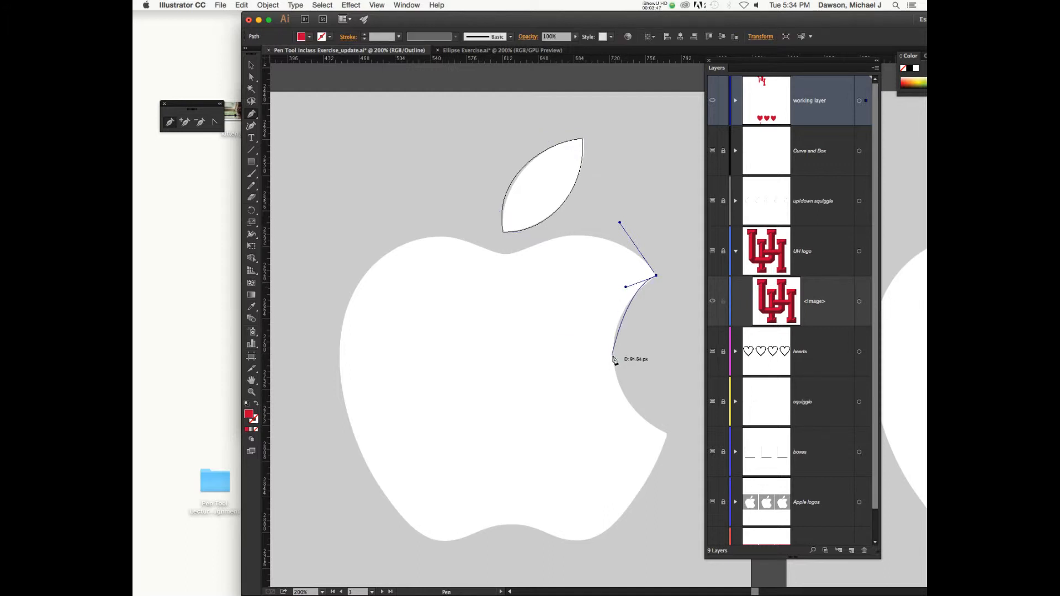
drag(613, 357, 618, 386)
click(618, 387)
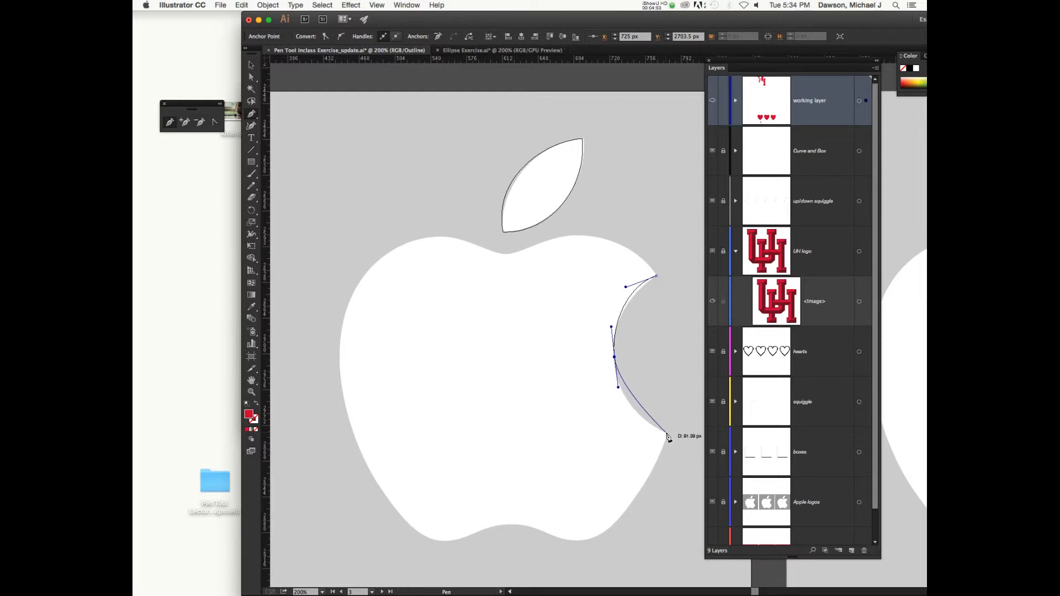
drag(665, 432, 697, 446)
drag(696, 446, 651, 502)
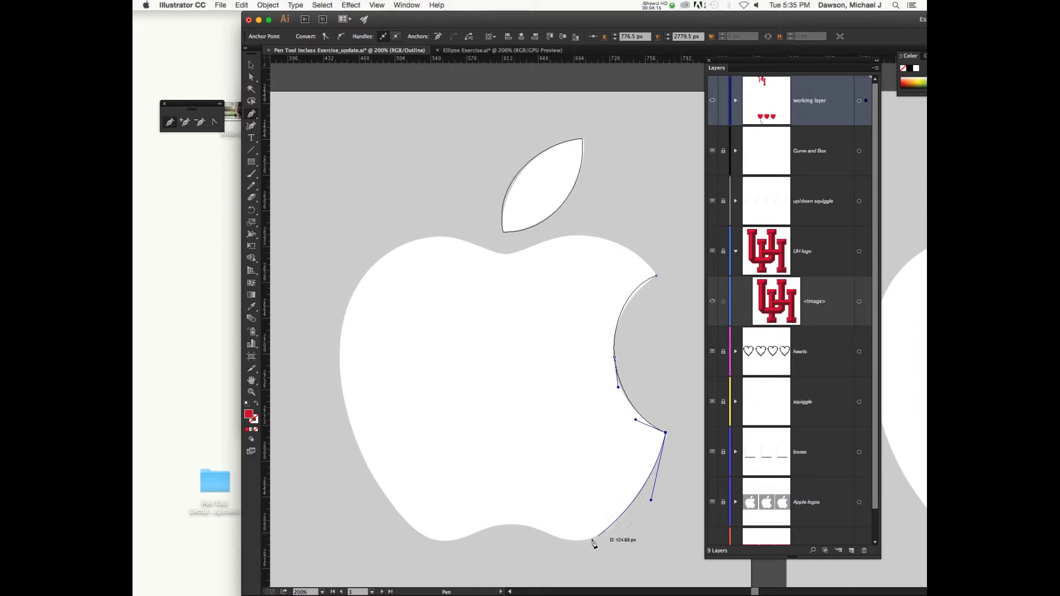
Step: Continue the apple path along the wavy bottom edge and up to the widest point of the left side
drag(583, 541, 558, 542)
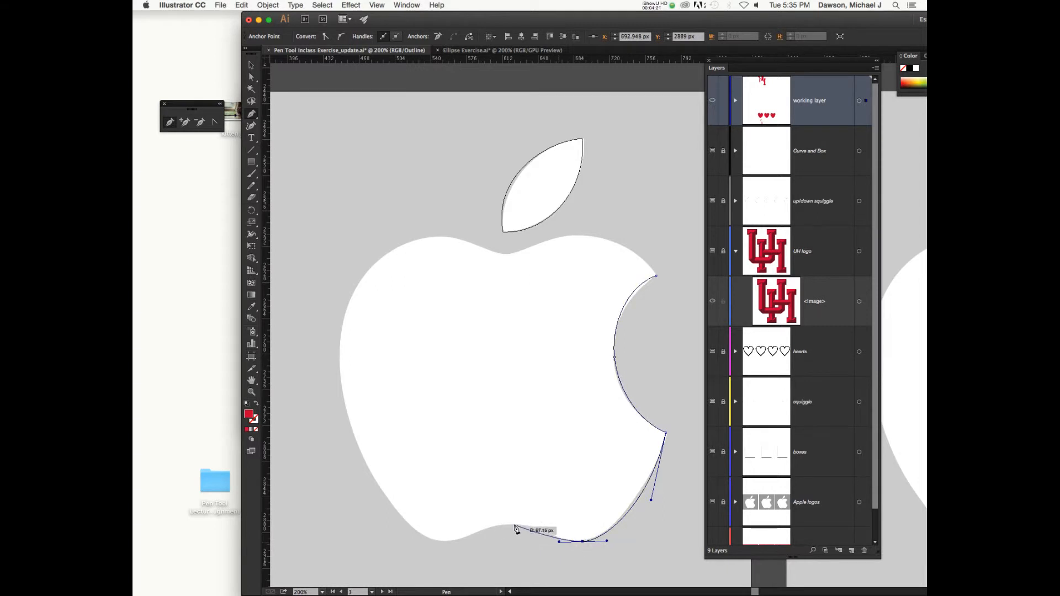
drag(513, 525, 482, 522)
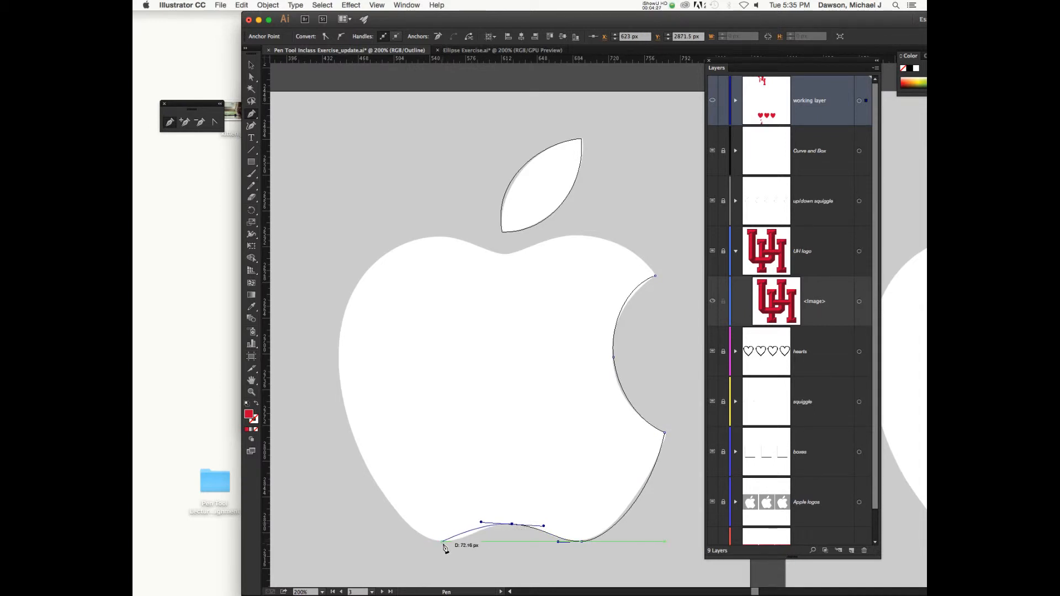
drag(445, 542, 422, 542)
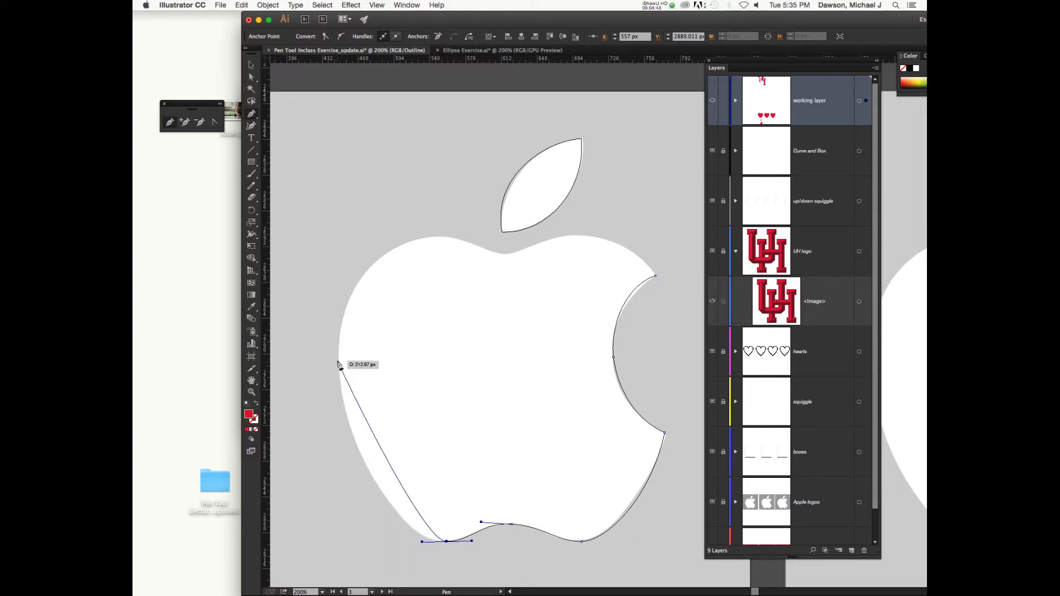
drag(336, 360, 334, 236)
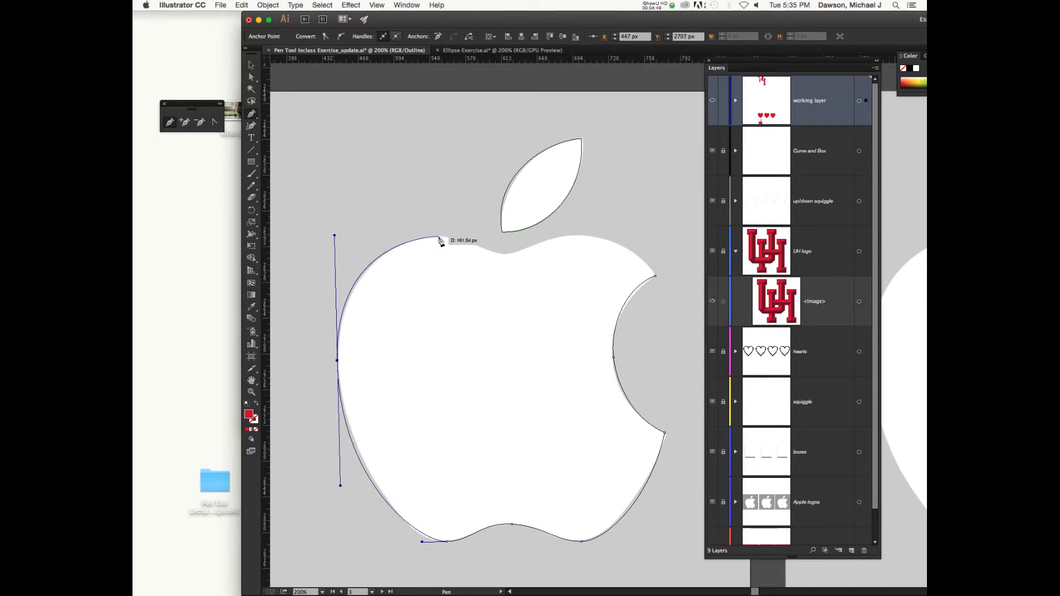
Step: Trace the apple's top edge through the dip beneath the leaf, and close the path at the bite's upper corner
drag(439, 237, 477, 240)
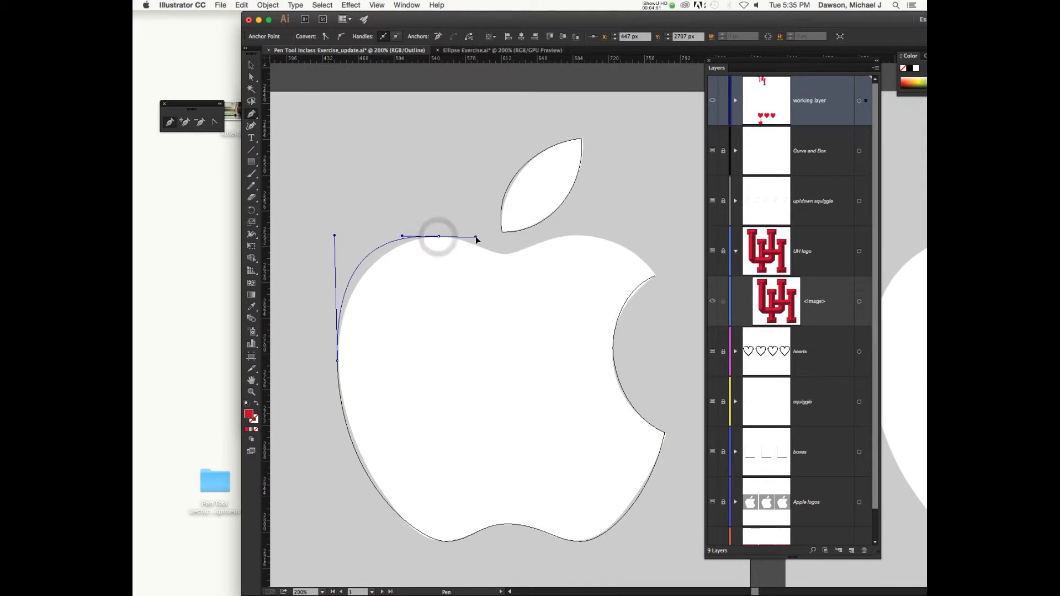
key(super+z)
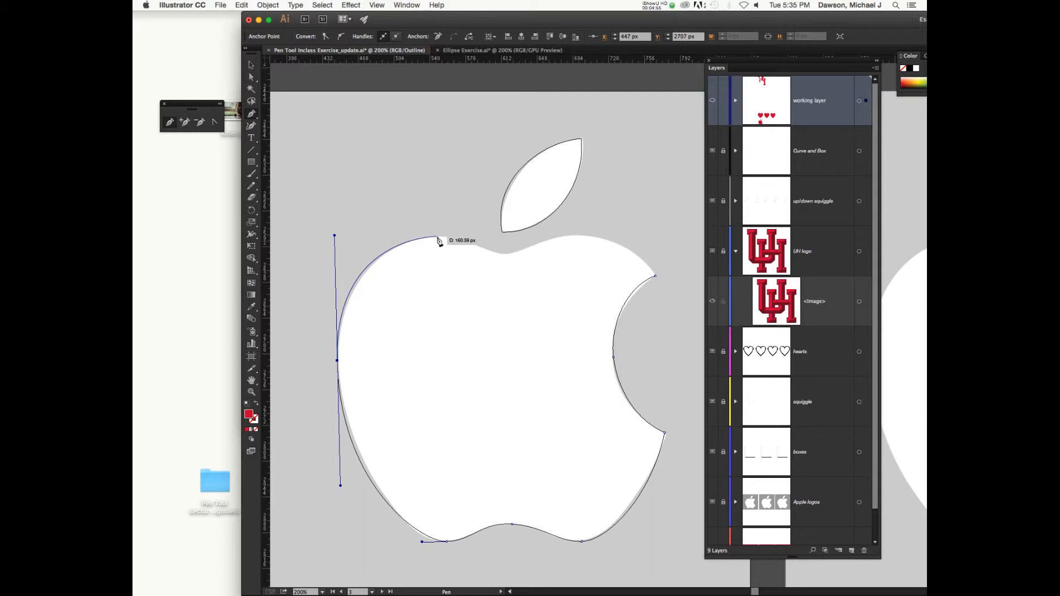
drag(438, 236, 477, 239)
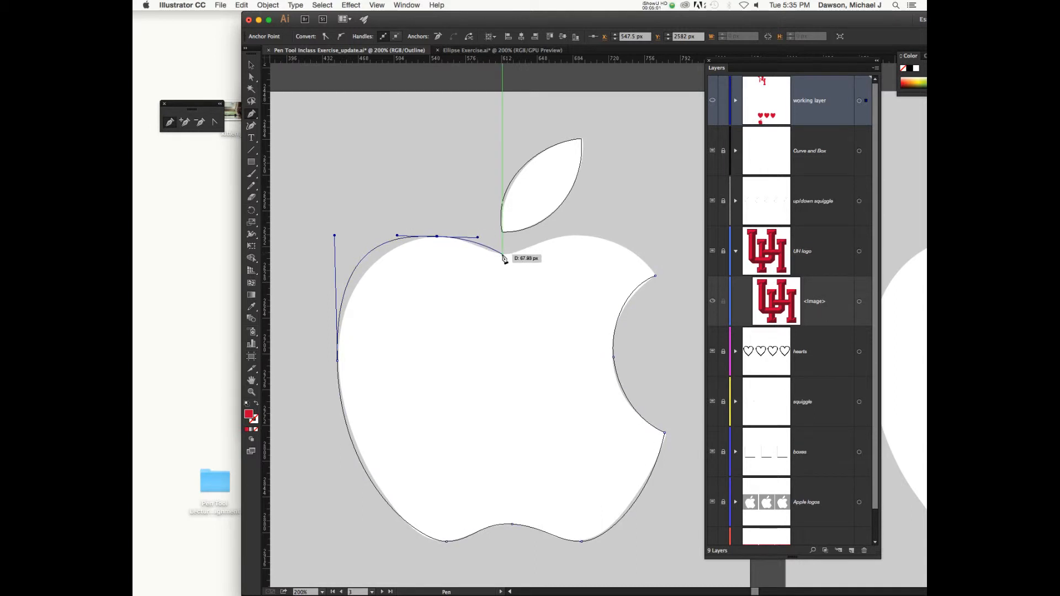
drag(500, 255, 621, 237)
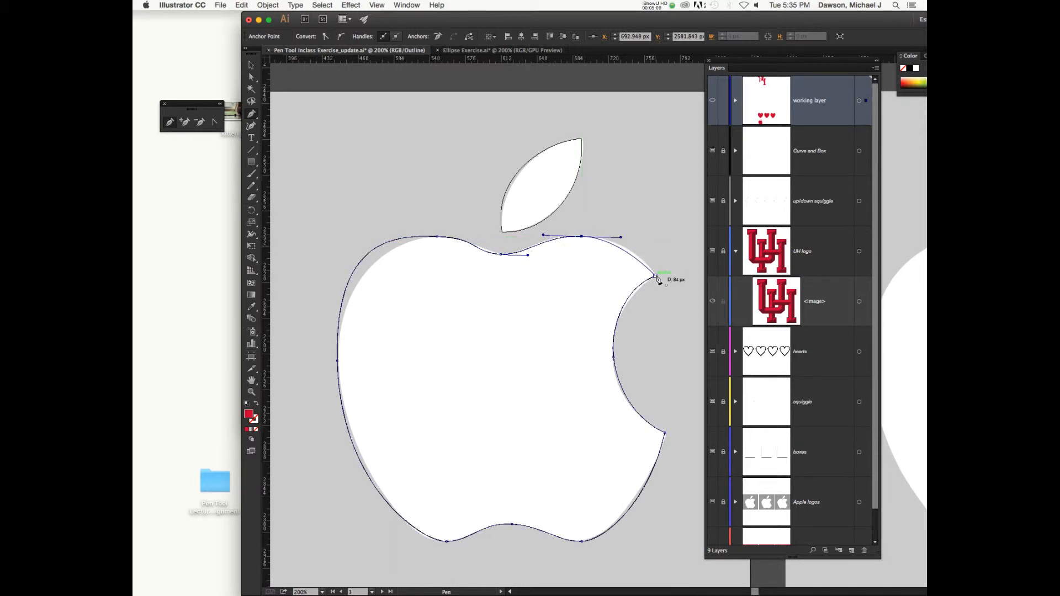
drag(655, 275, 670, 295)
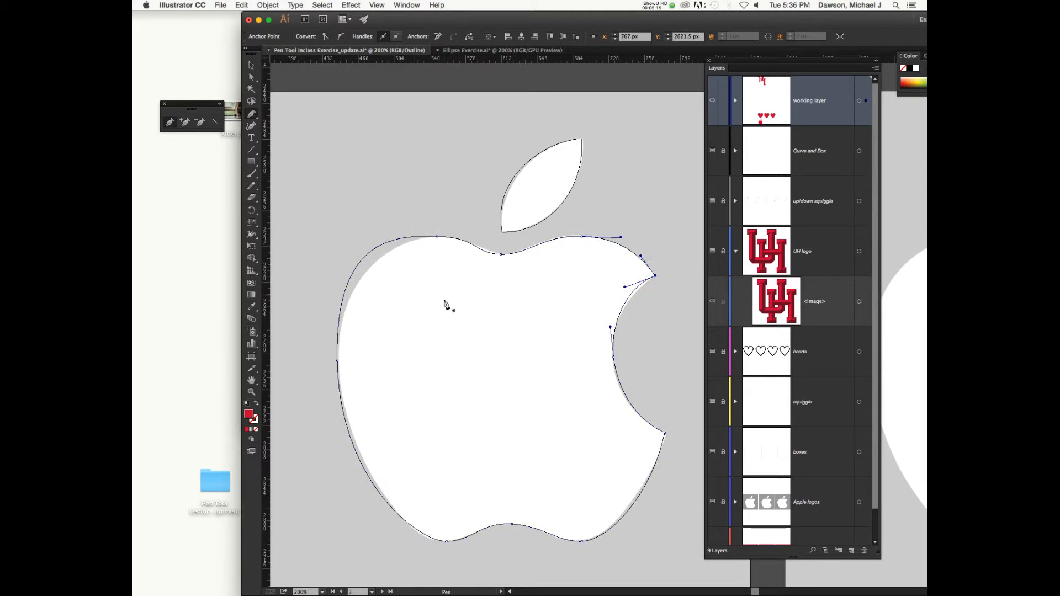
Step: Check the traced apple and leaf by switching between Preview and Outline views
key(v)
key(super+y)
key(super+y)
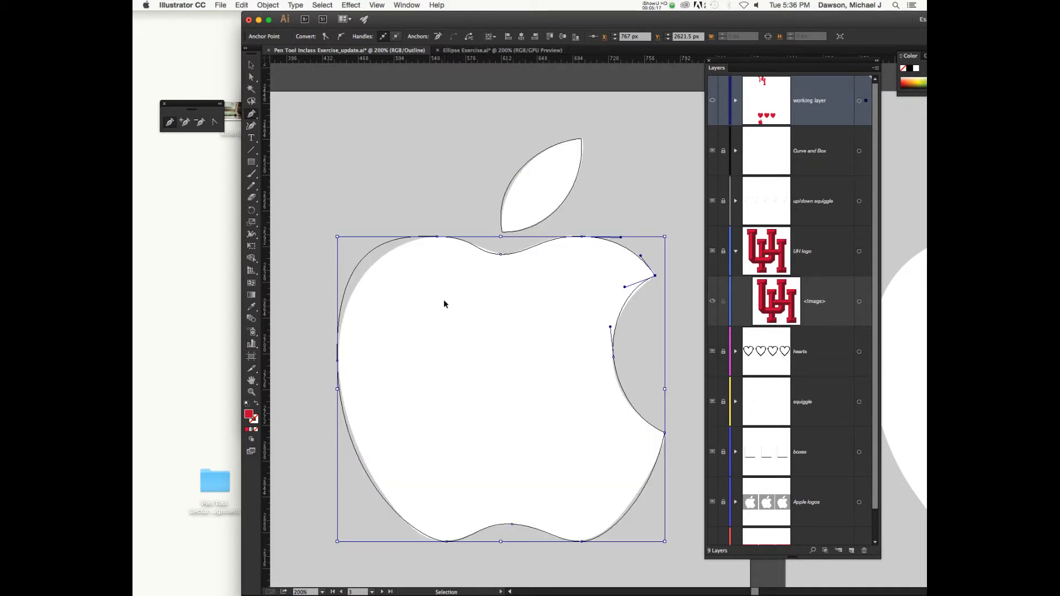
key(super+y)
key(super+y)
key(super+y)
key(super+y)
Step: Shorten the upward handle of the apple's left-side anchor and adjust the top anchor's left handle so the upper-left curve fits the logo
key(p)
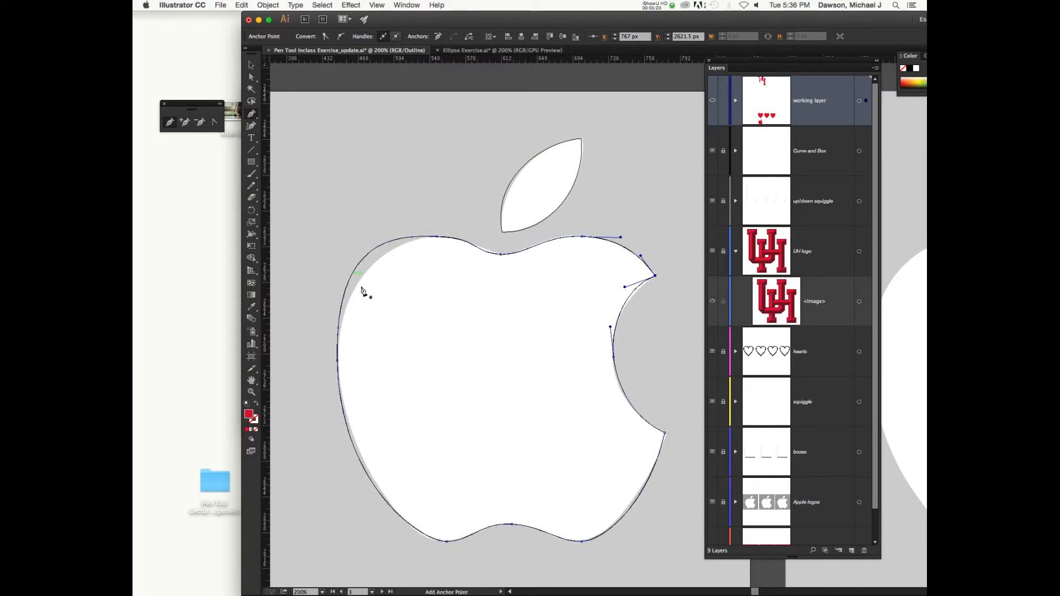
key(v)
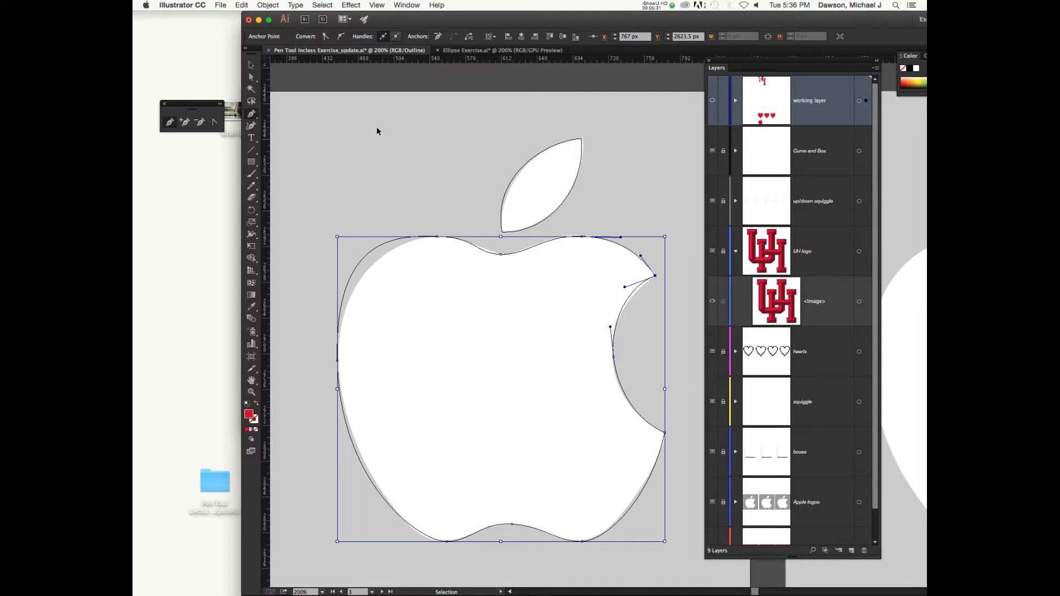
click(251, 77)
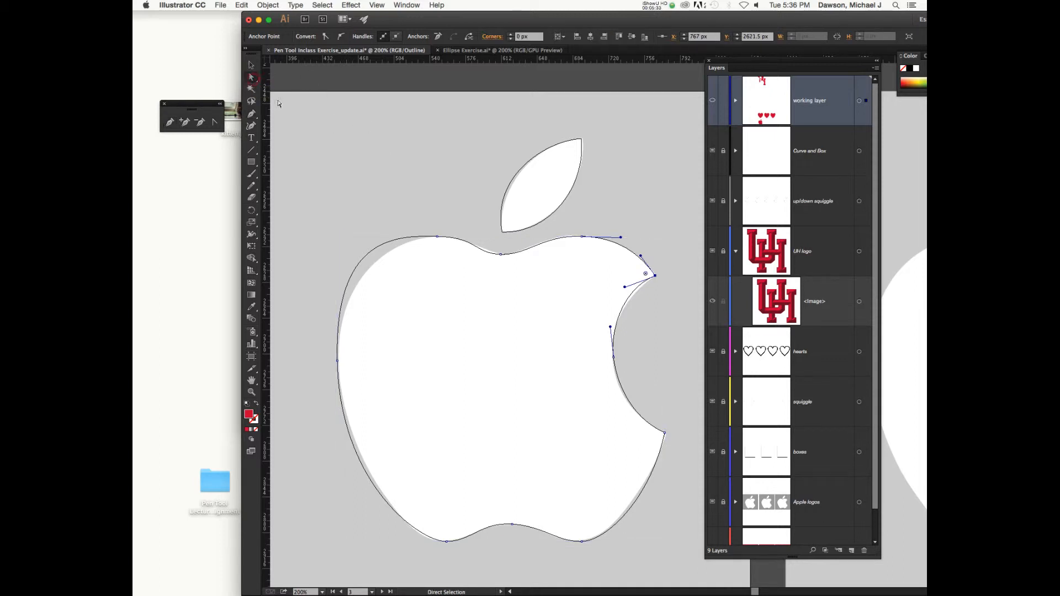
click(252, 113)
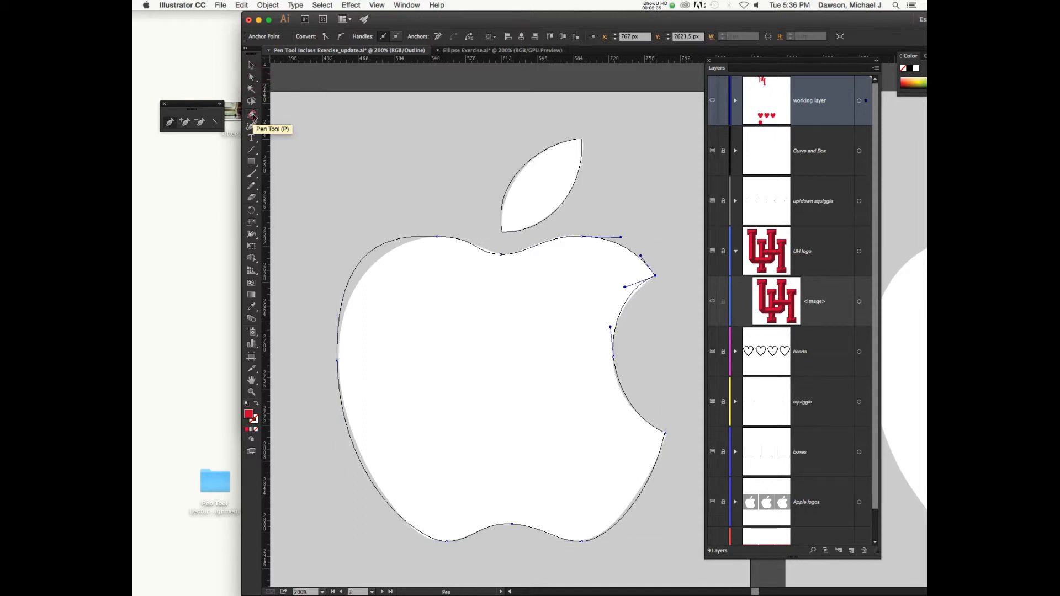
key(super)
key(super)
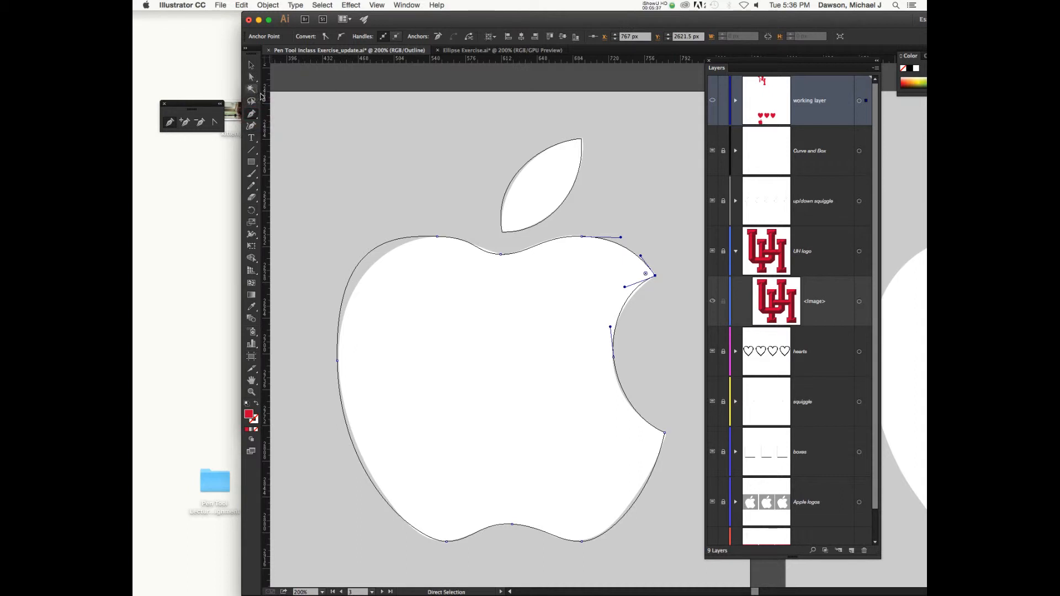
click(337, 360)
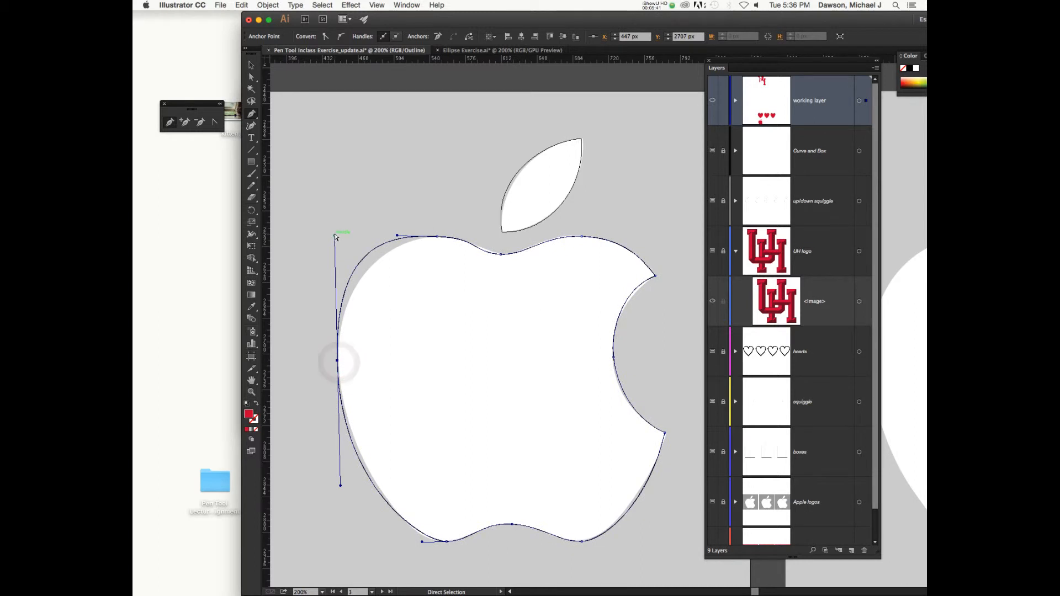
drag(335, 239, 336, 268)
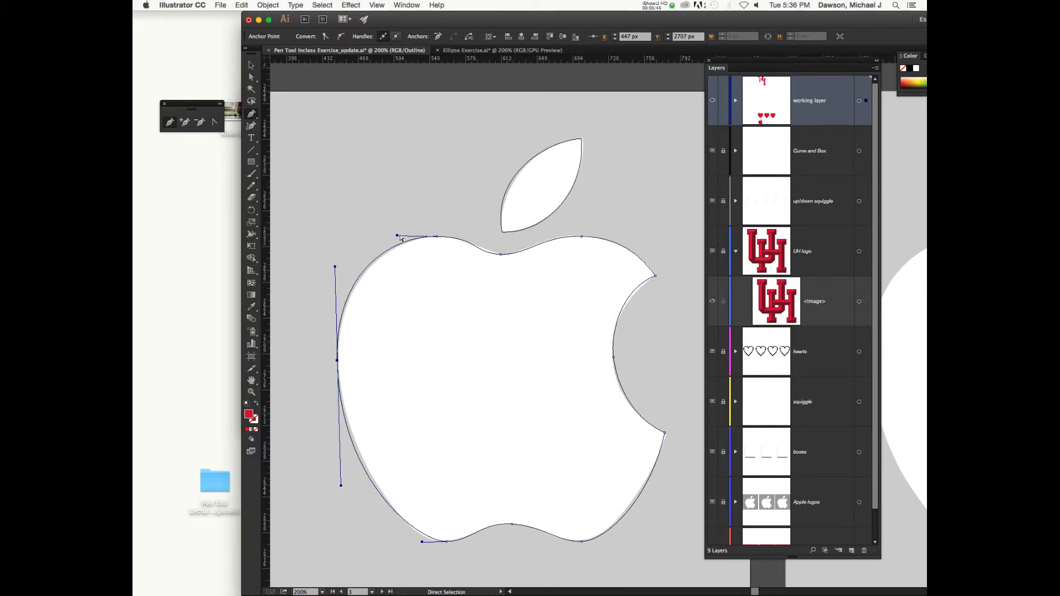
drag(397, 237, 421, 243)
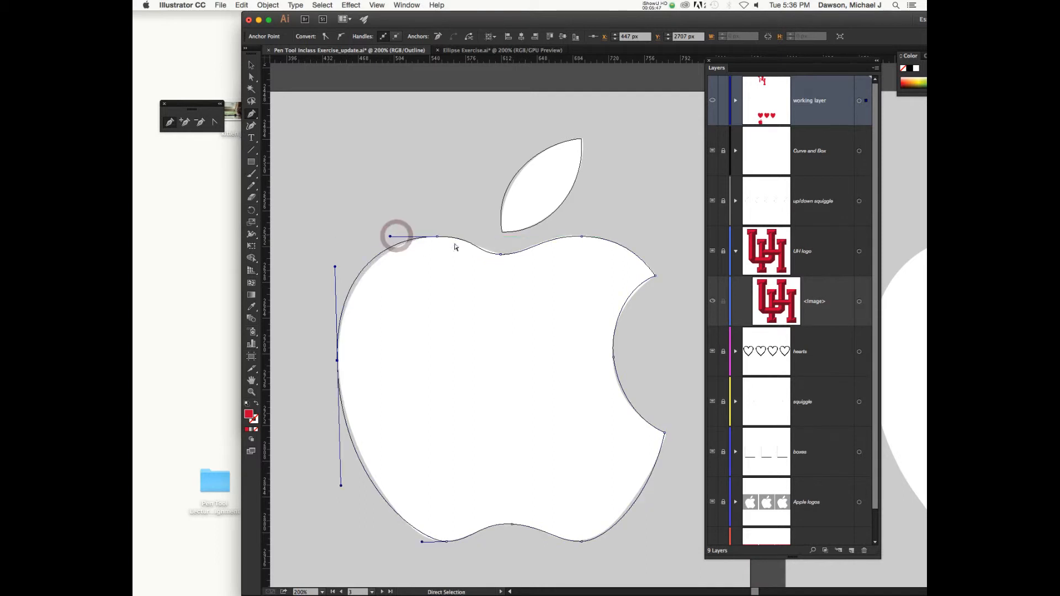
Step: Shift the anchor in the dip beneath the leaf slightly right, and reshape the bite's upper curve with its corner handle
click(500, 253)
drag(504, 258, 507, 257)
click(654, 275)
click(625, 289)
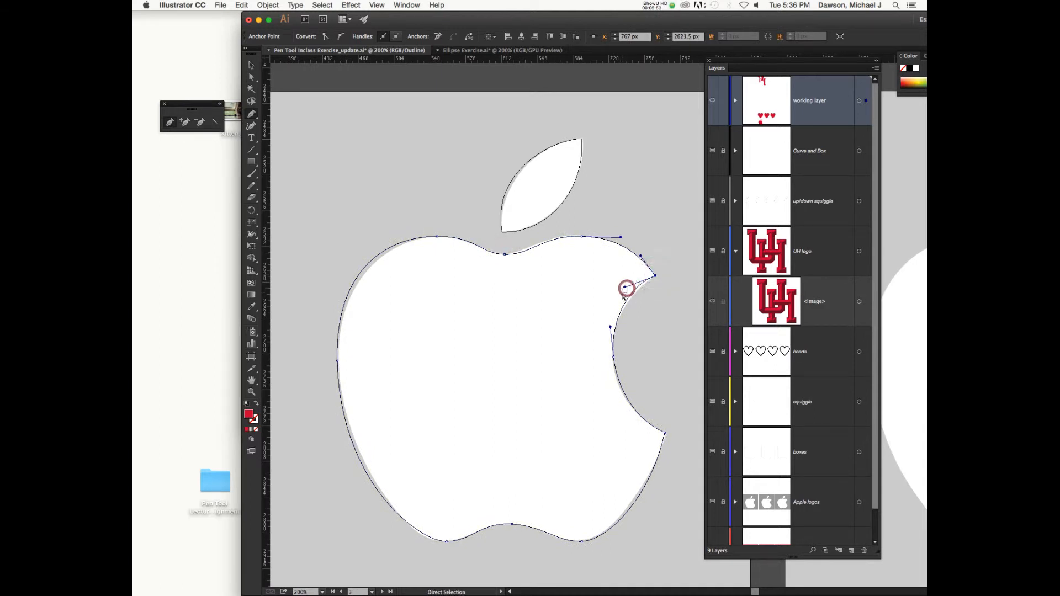
click(654, 276)
click(625, 288)
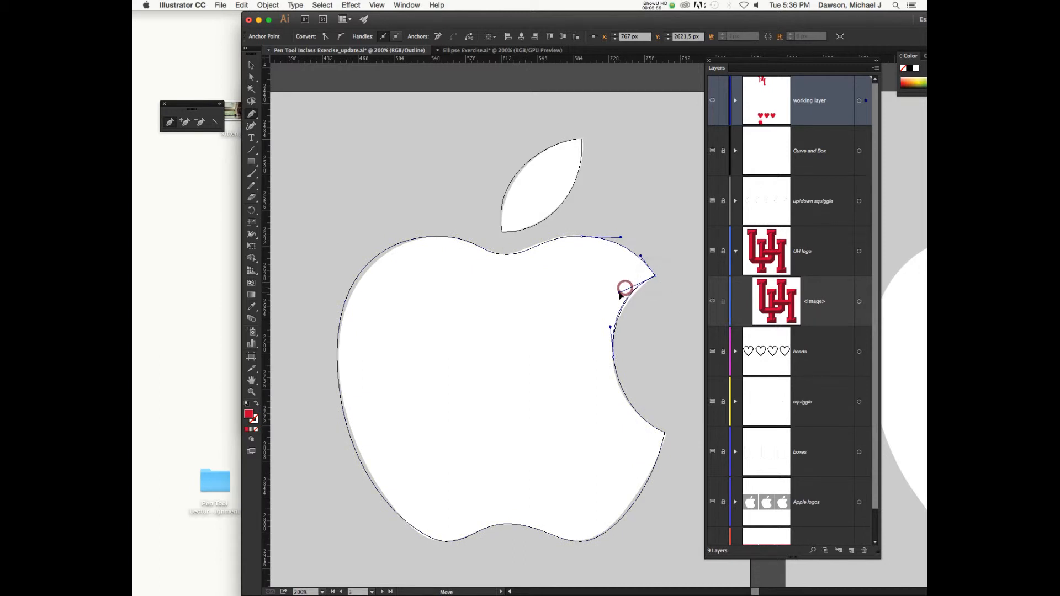
click(610, 327)
click(614, 358)
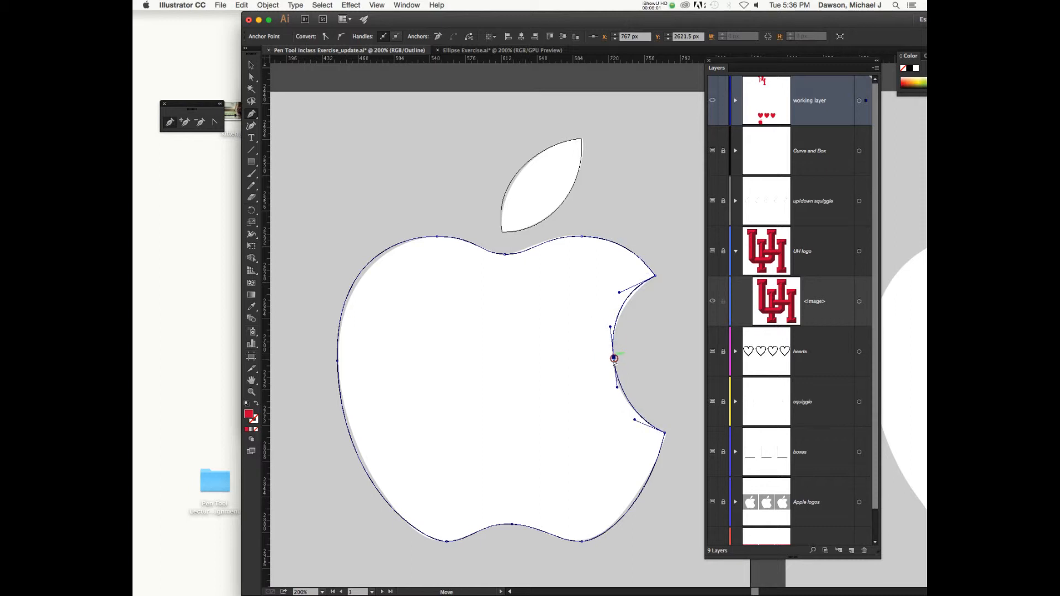
click(437, 236)
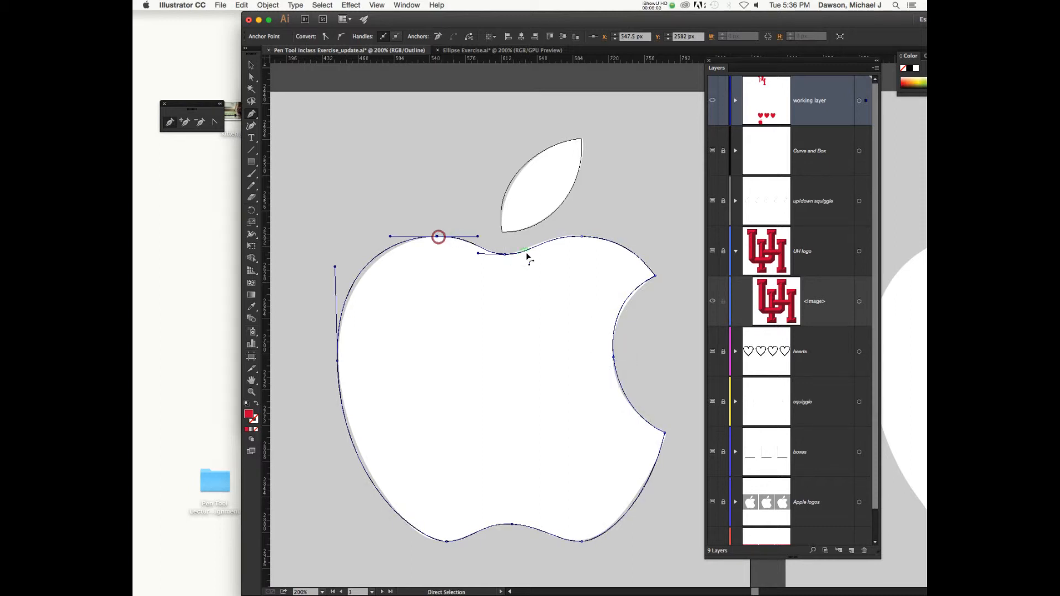
click(505, 255)
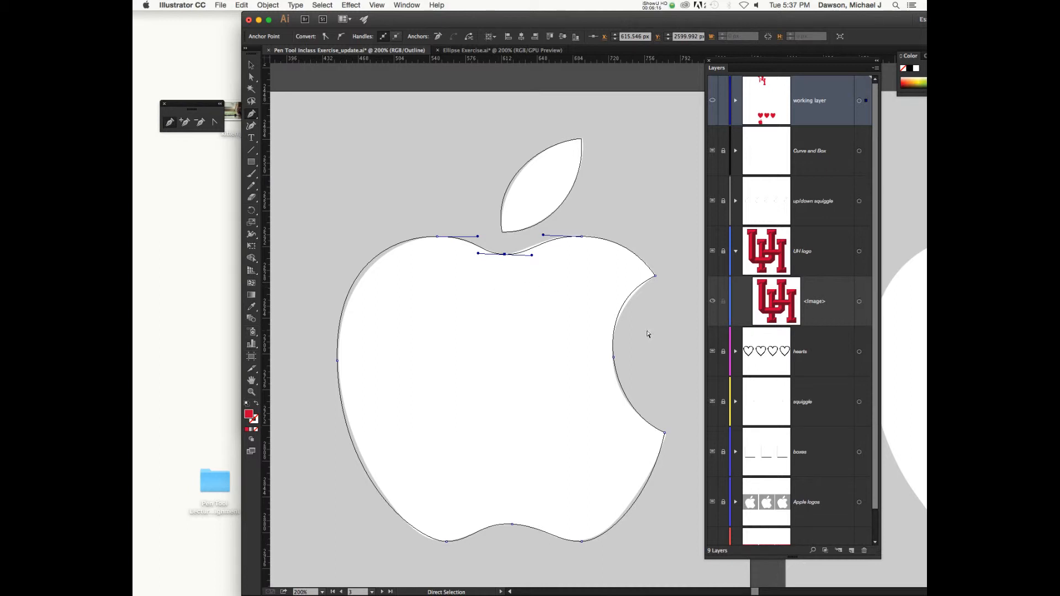
Step: Look over the other exercise artboards, including the squiggles, and locate the first Twitter bird logo below the traced apple
scroll(648, 334, left, 5)
key(p)
scroll(648, 335, down, 10)
scroll(648, 334, right, 5)
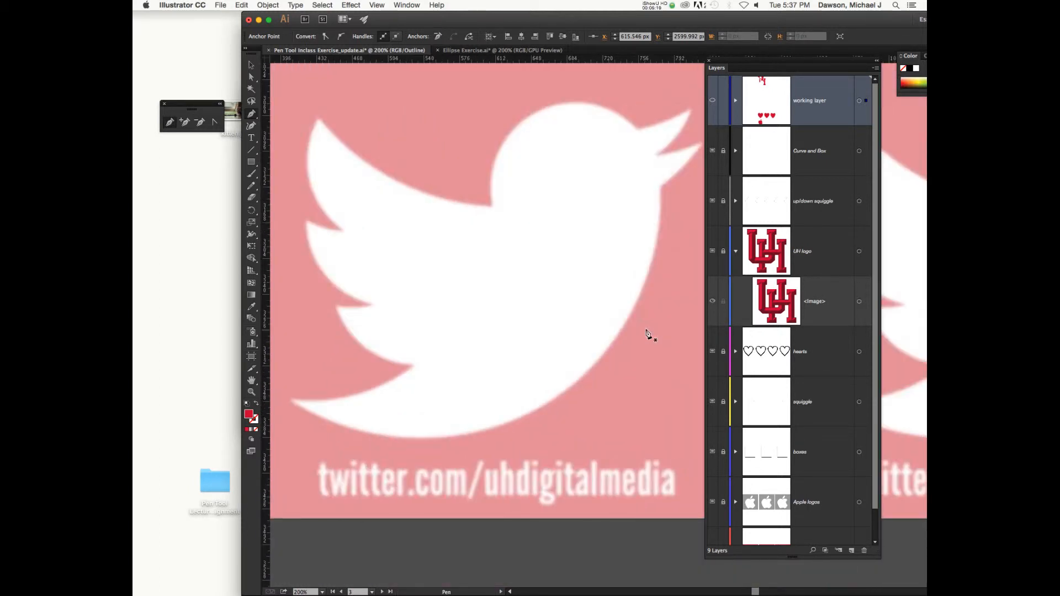
scroll(648, 335, down, 10)
scroll(648, 334, up, 1)
scroll(648, 334, down, 3)
scroll(648, 334, down, 5)
scroll(647, 334, down, 3)
scroll(648, 335, right, 4)
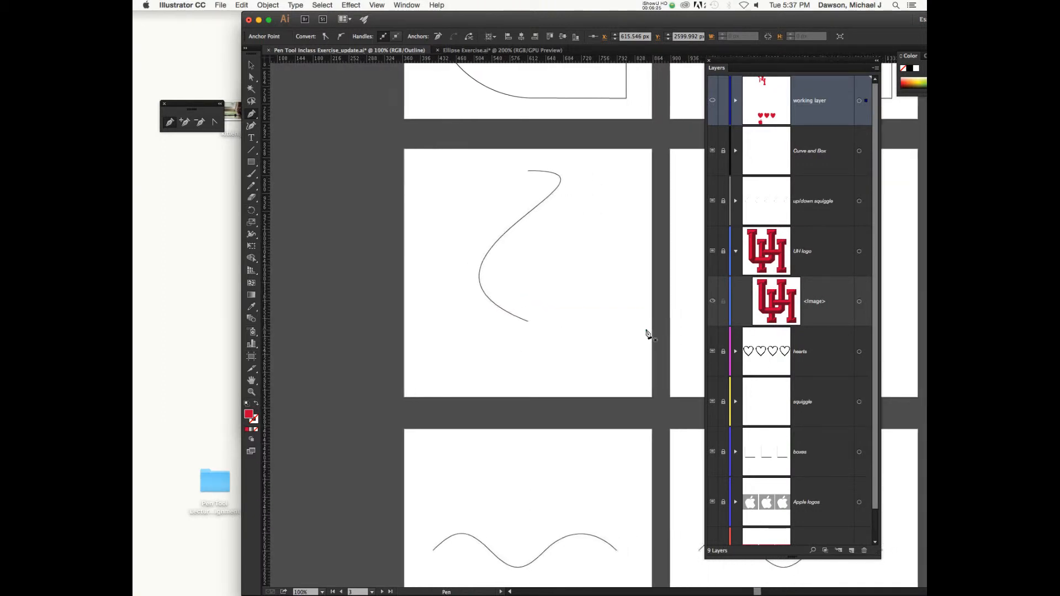
scroll(648, 335, right, 10)
scroll(648, 335, down, 3)
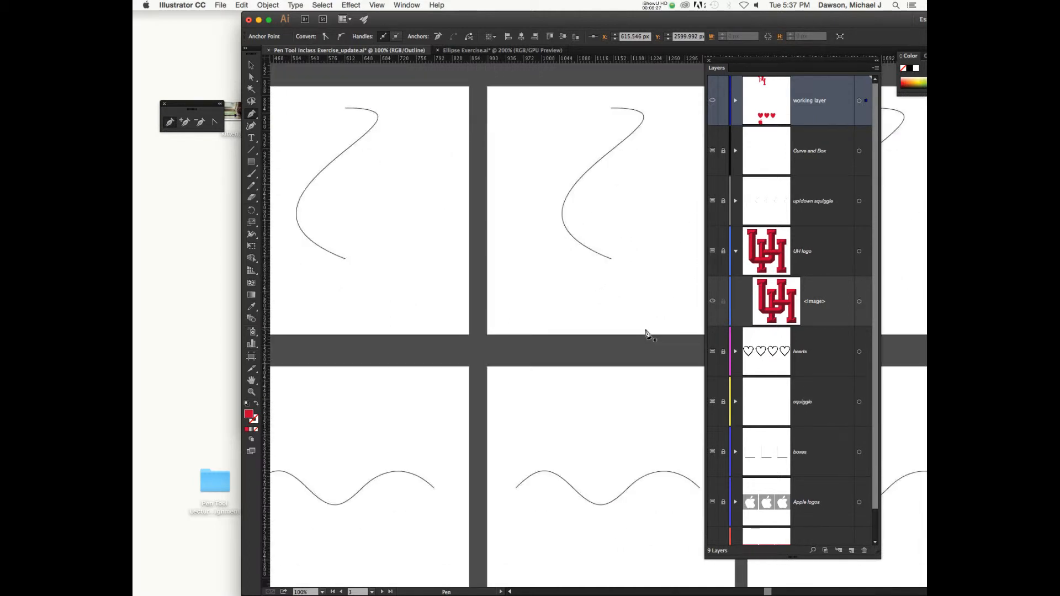
scroll(648, 335, down, 15)
scroll(648, 335, left, 8)
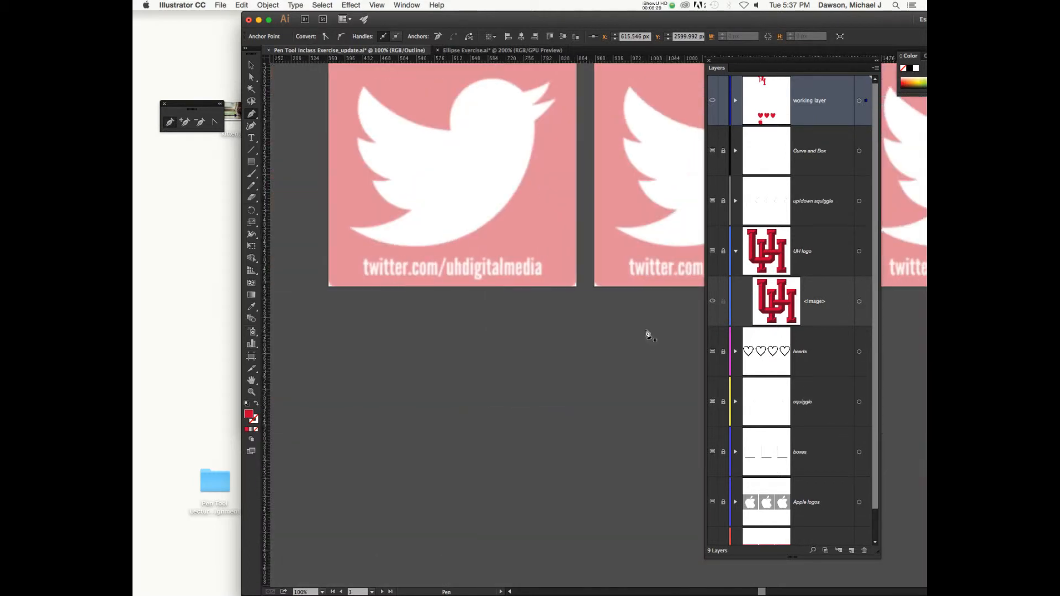
scroll(648, 334, up, 20)
scroll(648, 335, down, 15)
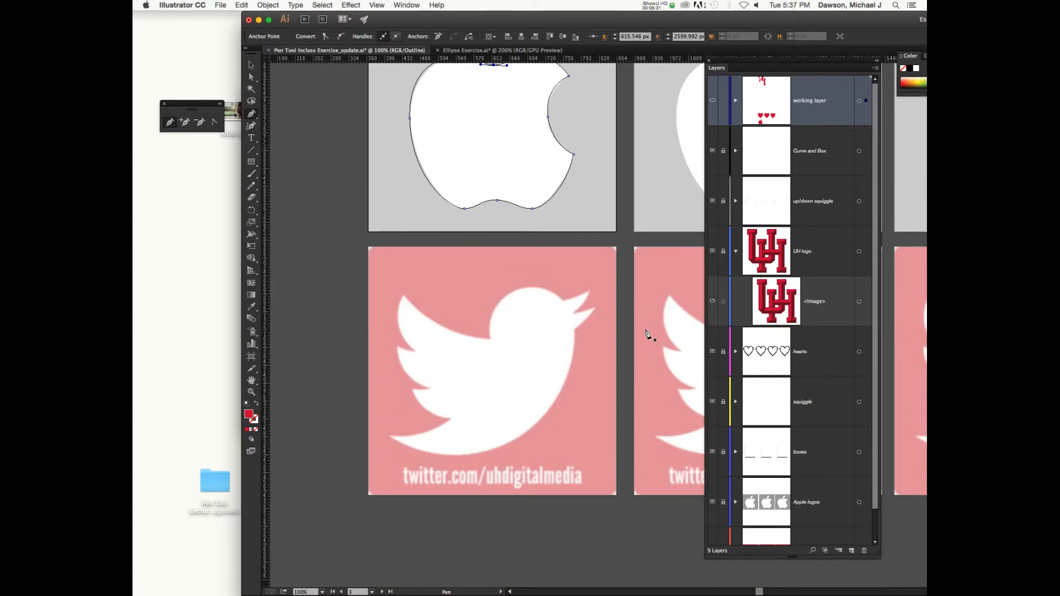
scroll(614, 320, up, 2)
key(p)
scroll(610, 321, left, 6)
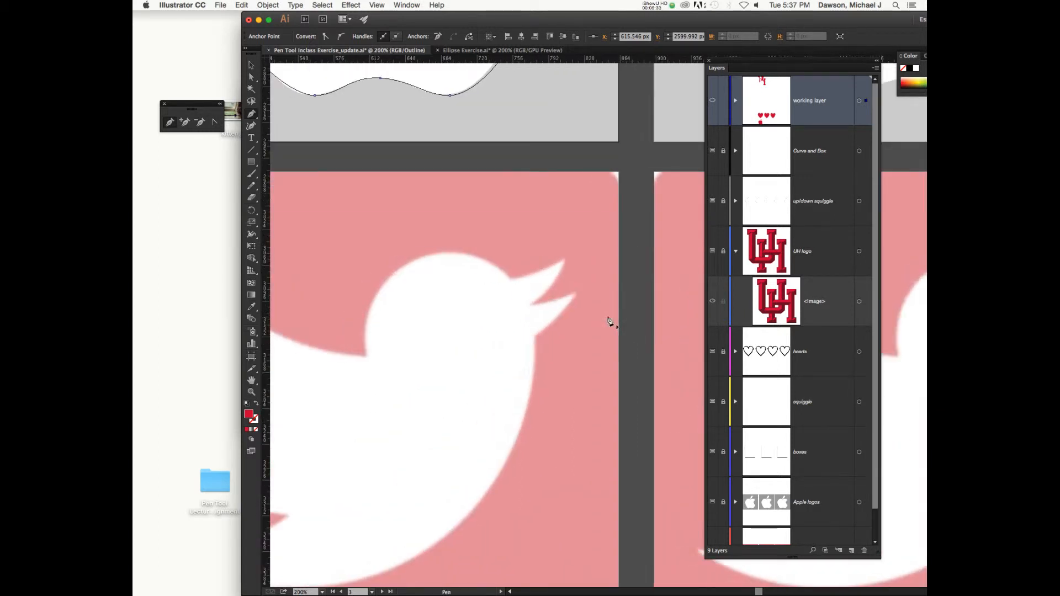
scroll(609, 321, down, 5)
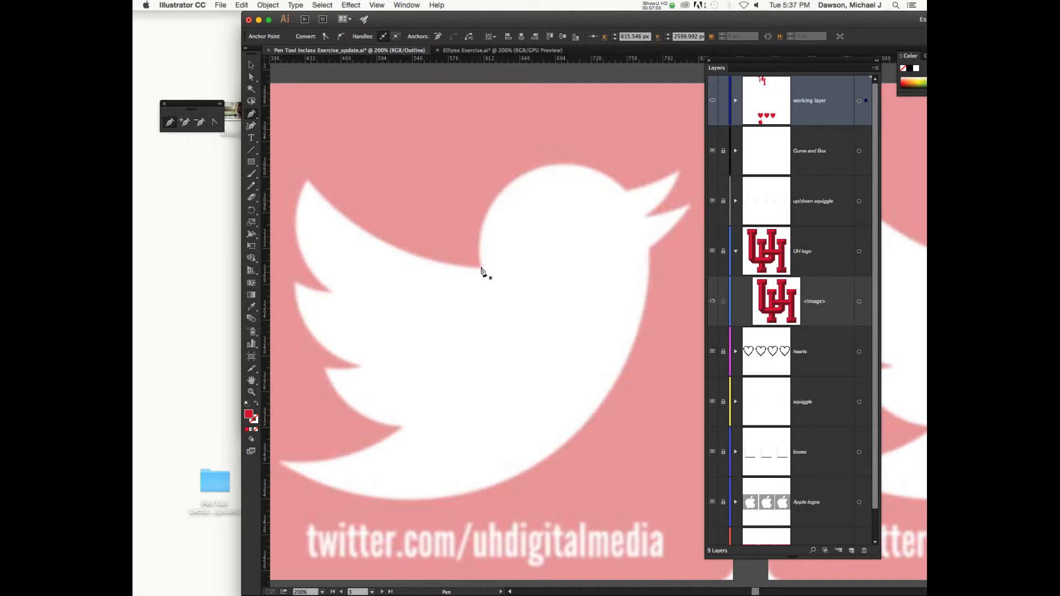
Step: Trace the bird's head with the Pen tool from the neck over the crown to the beak's base and upper tip
drag(492, 270, 469, 173)
drag(542, 167, 595, 170)
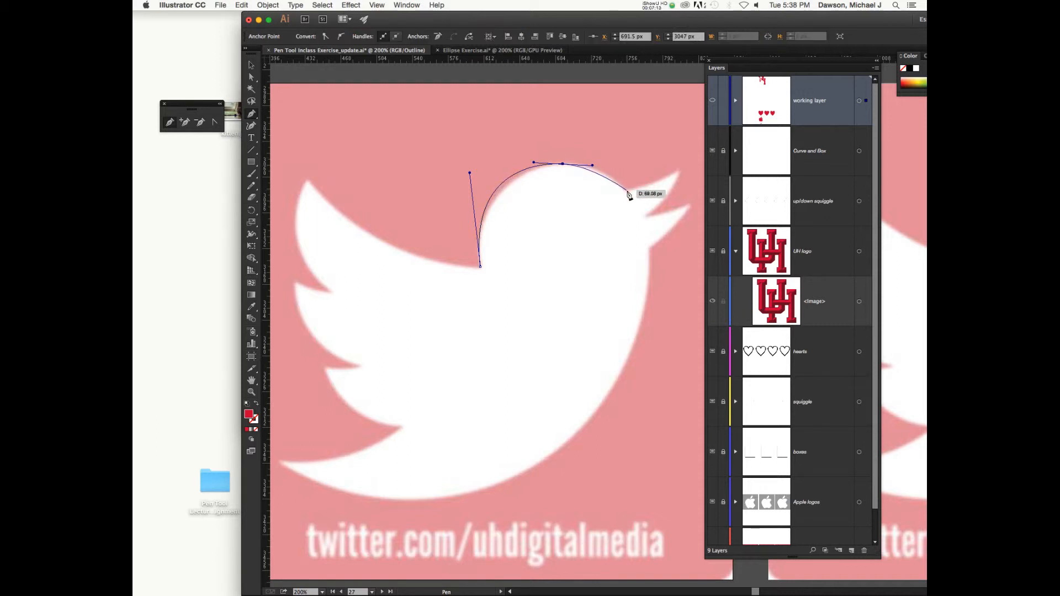
click(625, 190)
click(678, 172)
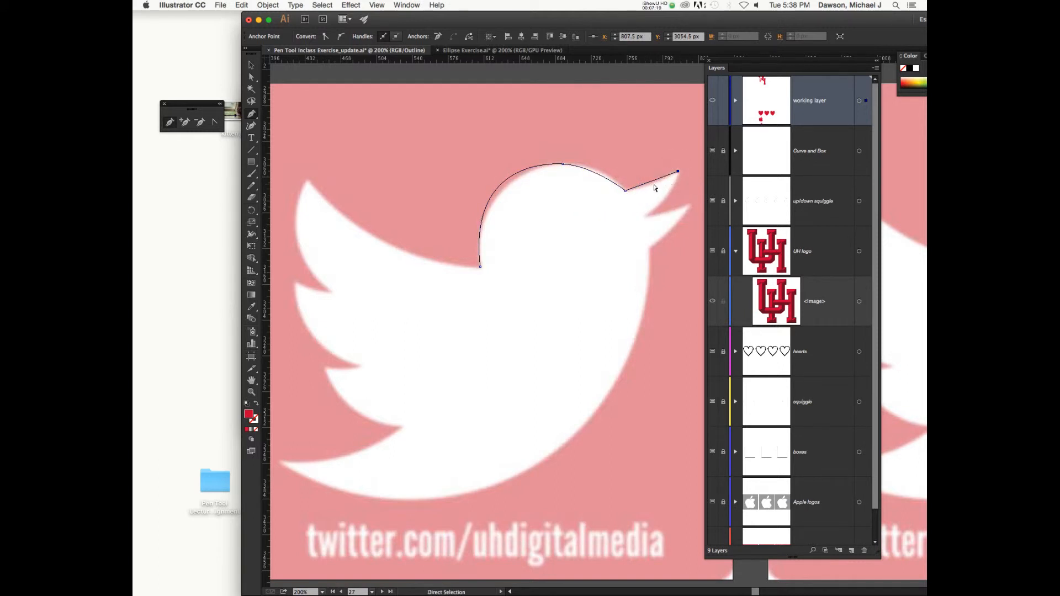
Step: Lengthen and level the crown anchor's right handle so the curve follows the head down to the beak's base
super+click(563, 165)
drag(591, 165, 599, 164)
key(super+z)
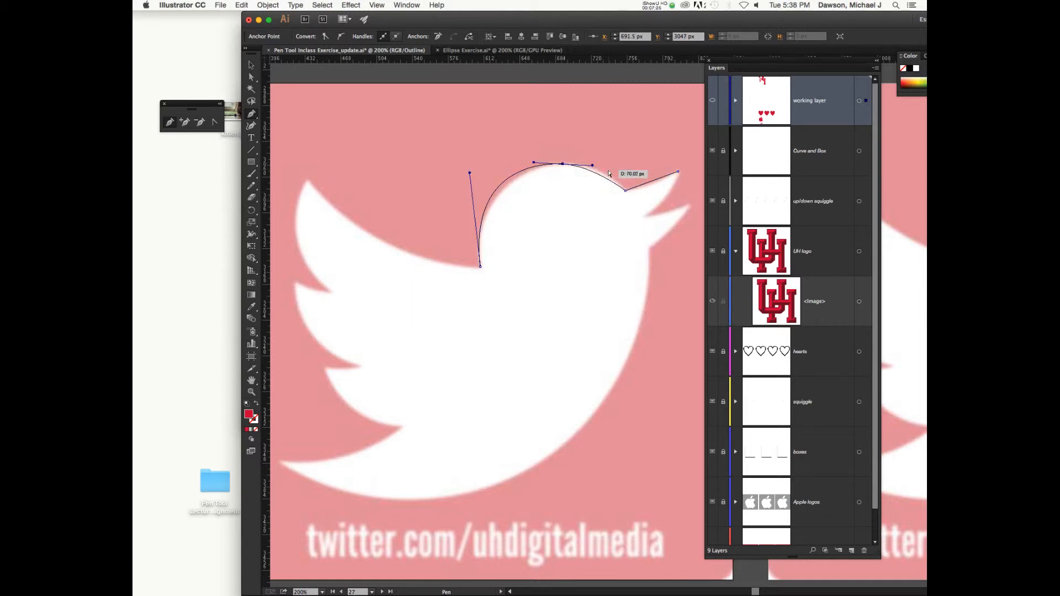
drag(592, 165, 607, 164)
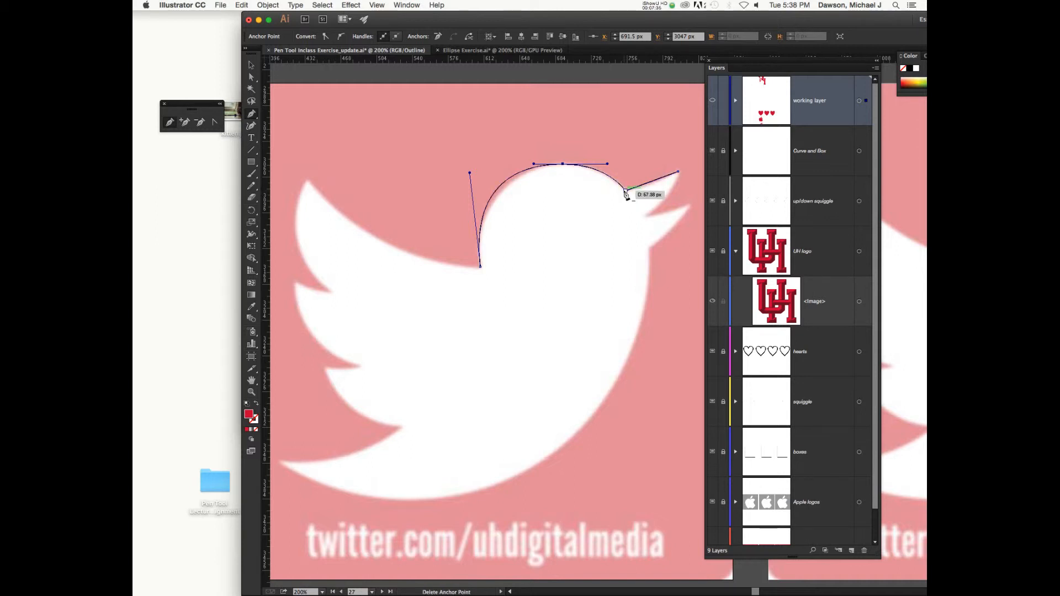
Step: Hide handles for multiple selected anchors, and inspect the handles of the individual anchors on the bird's head
key(a)
drag(548, 136, 647, 218)
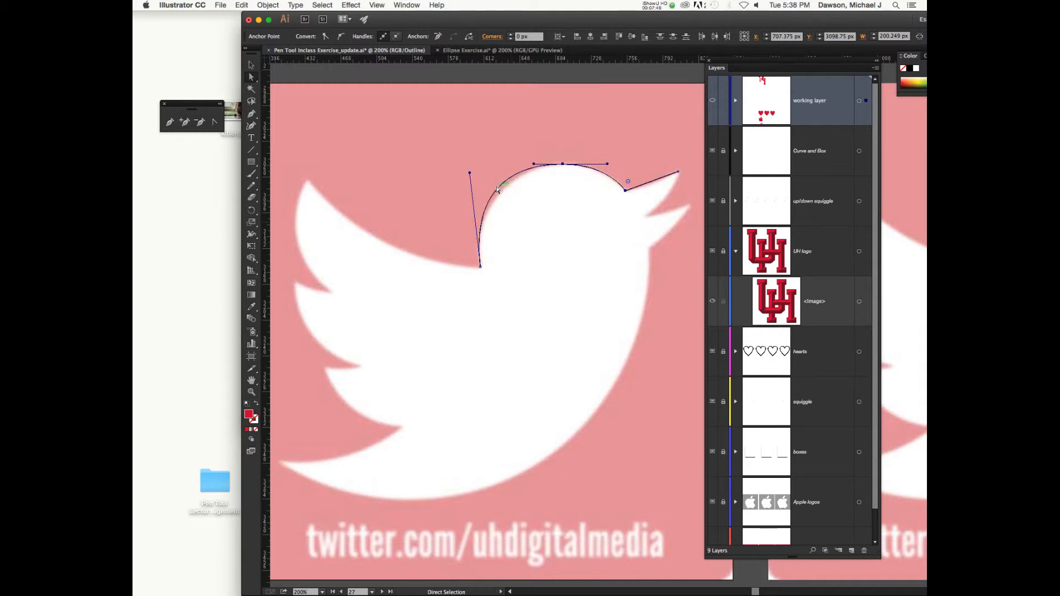
click(396, 36)
click(562, 164)
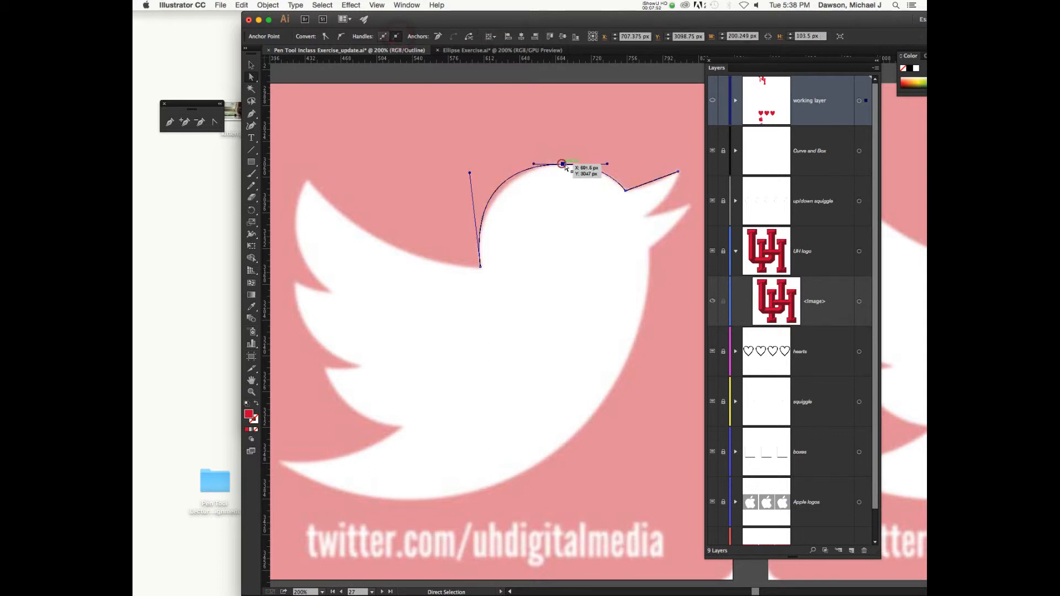
click(614, 178)
click(625, 191)
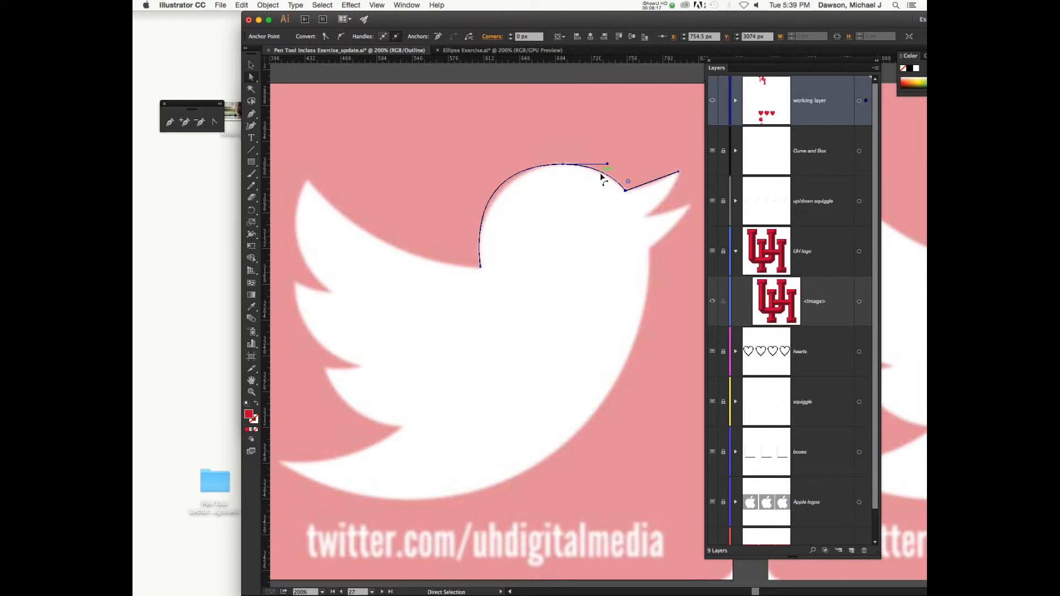
Step: Undo the entire head path traced on the Twitter bird
key(super+z)
key(super+z)
key(super+z)
key(super+z)
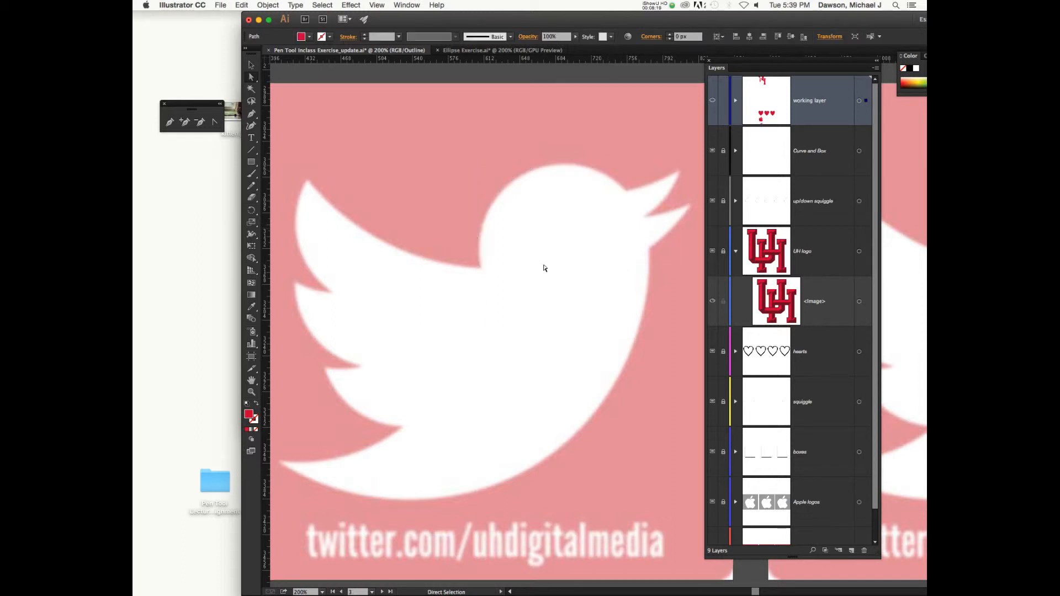
Step: Trace the bird's head again from the neck over the crown to the beak's base, redirecting the last handle toward the upper beak
key(p)
drag(480, 267, 481, 184)
drag(546, 164, 579, 163)
drag(625, 189, 642, 208)
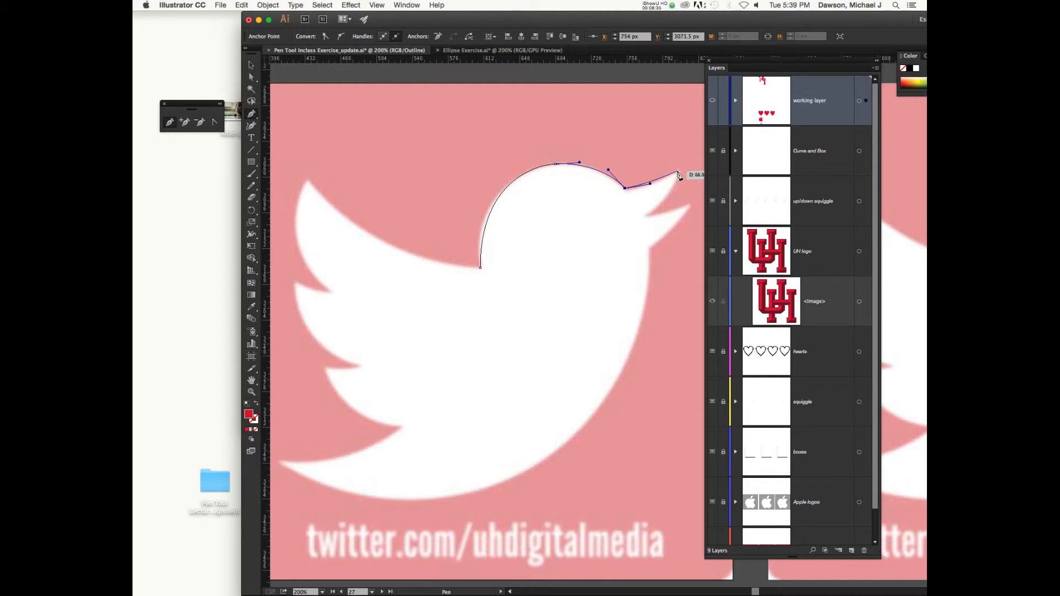
Step: Try a curved segment to the upper beak tip, undo it, and readjust the outgoing handle at the beak's base
drag(676, 172, 685, 166)
key(super+z)
drag(652, 188, 650, 184)
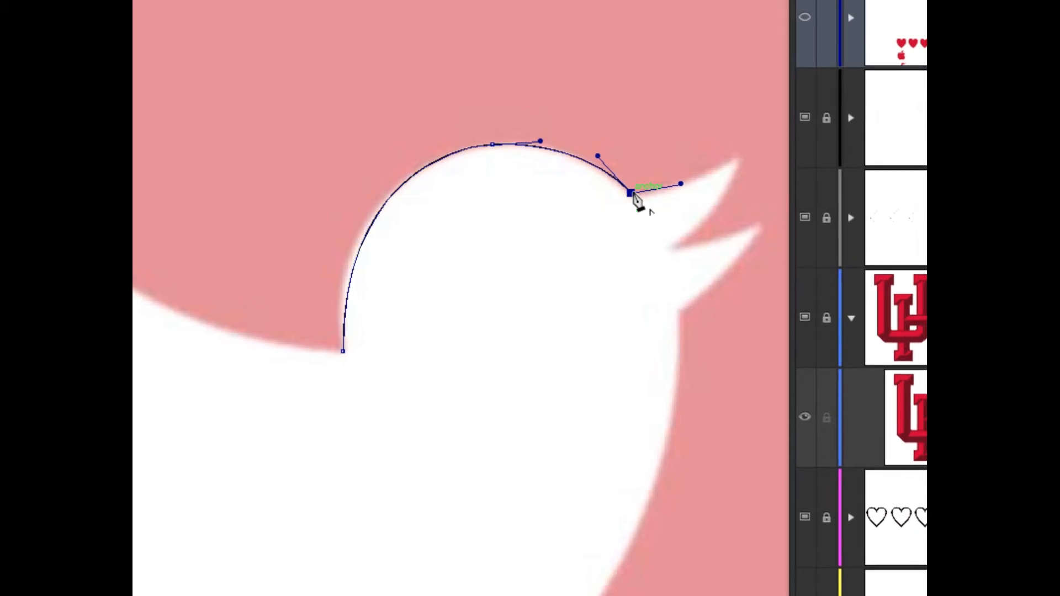
Step: Retract the outgoing handle at the beak's base and extend the path straight to the upper beak tip
click(632, 193)
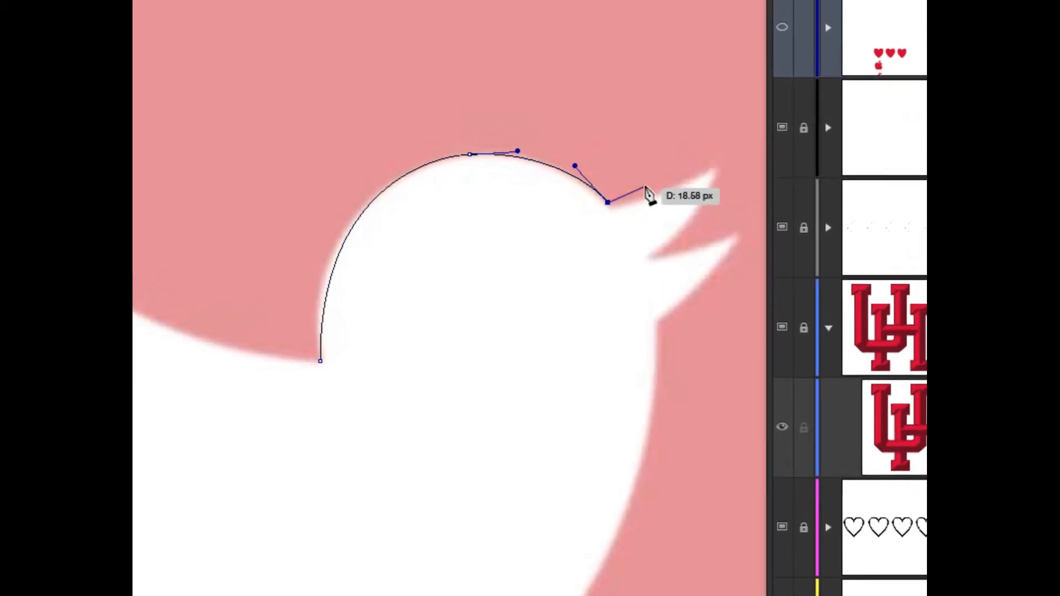
click(671, 182)
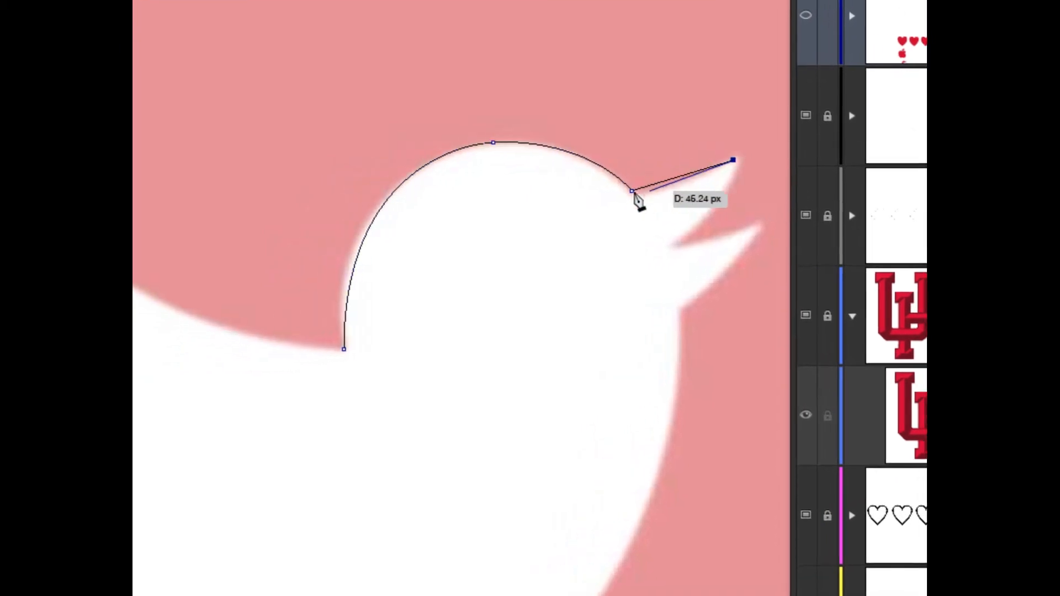
mouse_move(664, 191)
mouse_down()
mouse_move(673, 185)
mouse_move(639, 204)
mouse_move(660, 201)
mouse_move(669, 185)
mouse_move(646, 197)
mouse_move(676, 179)
mouse_move(671, 208)
mouse_move(670, 188)
mouse_up()
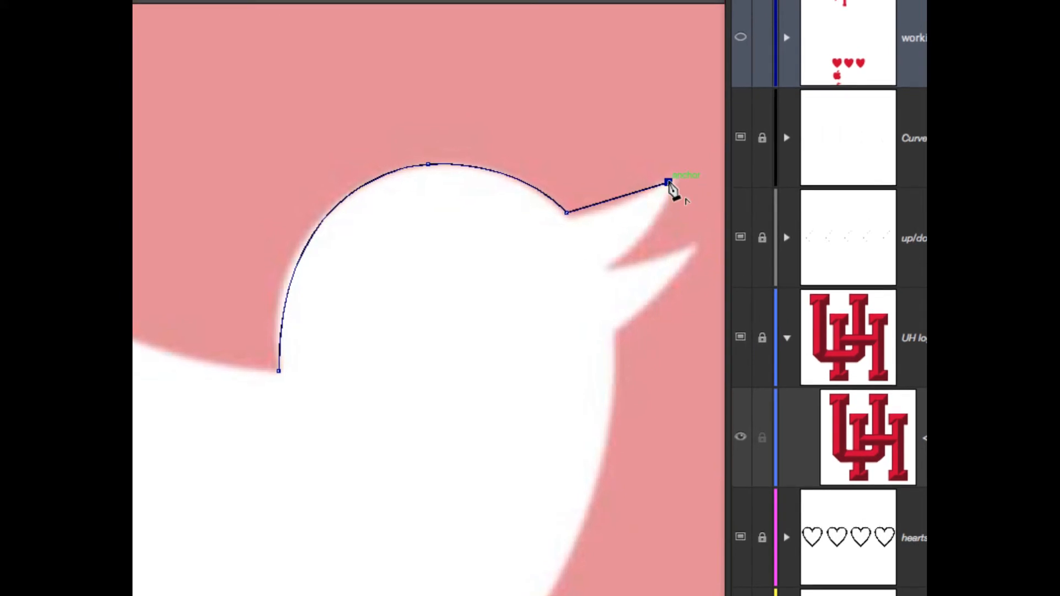
click(672, 217)
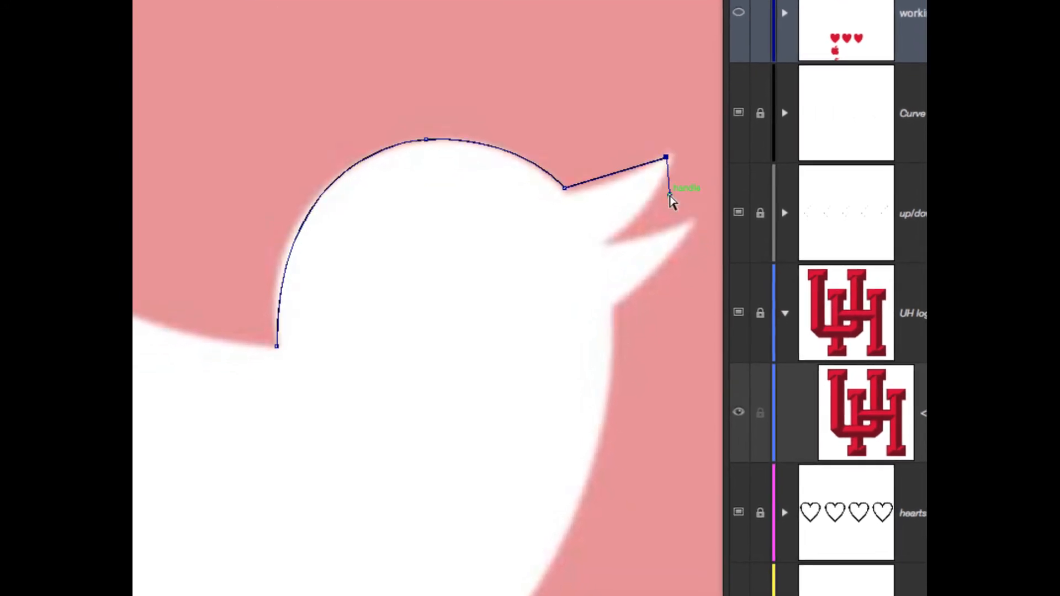
key(super+z)
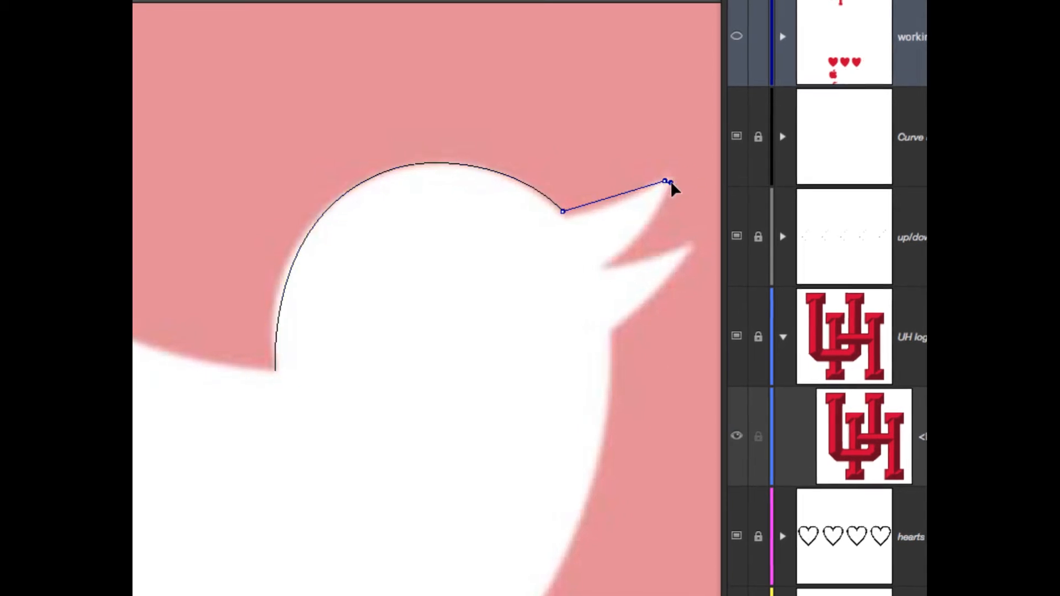
click(661, 236)
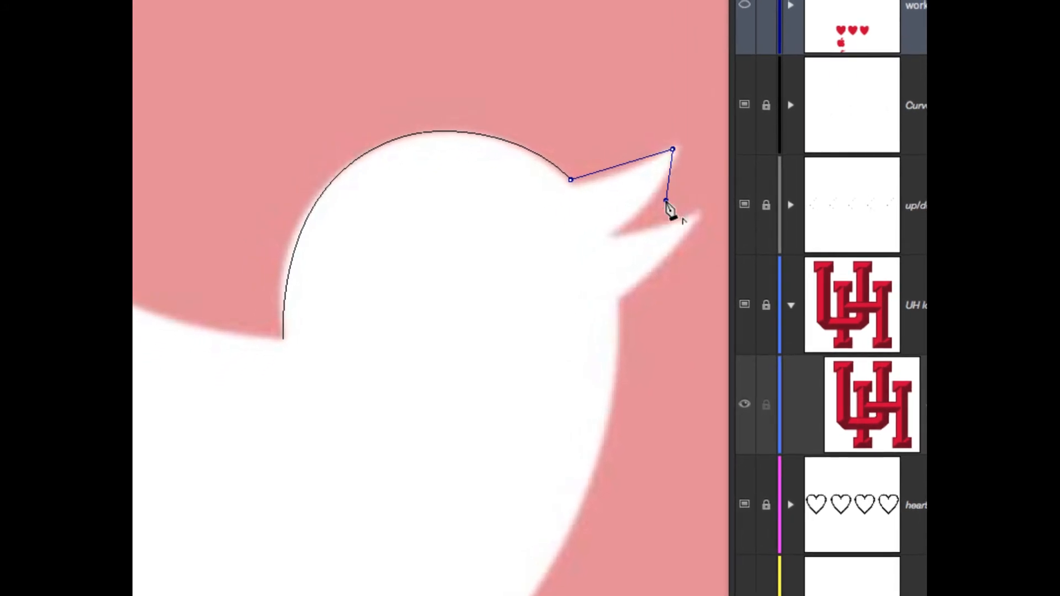
click(672, 148)
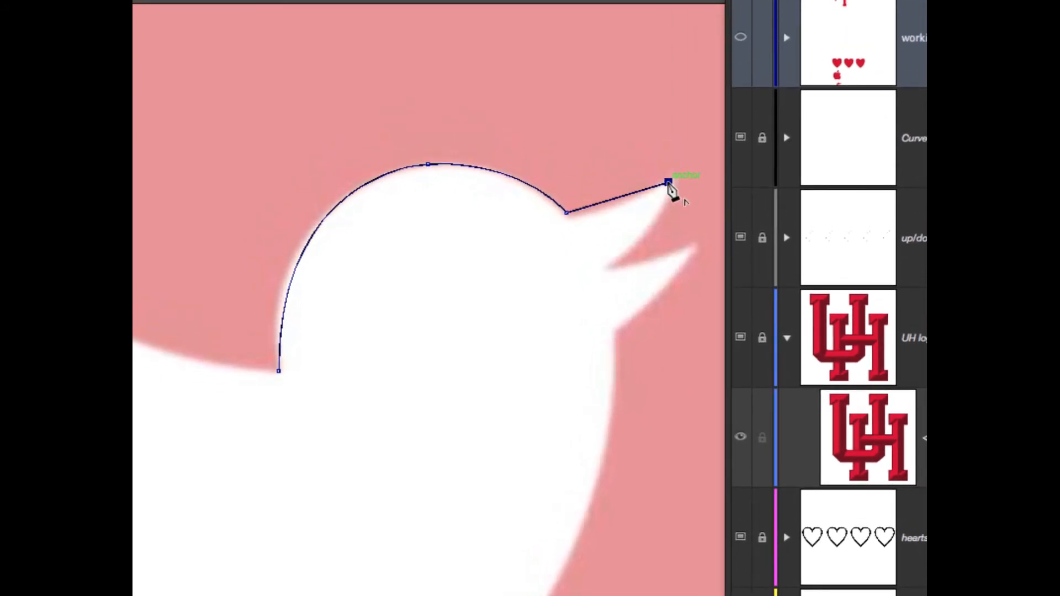
click(669, 224)
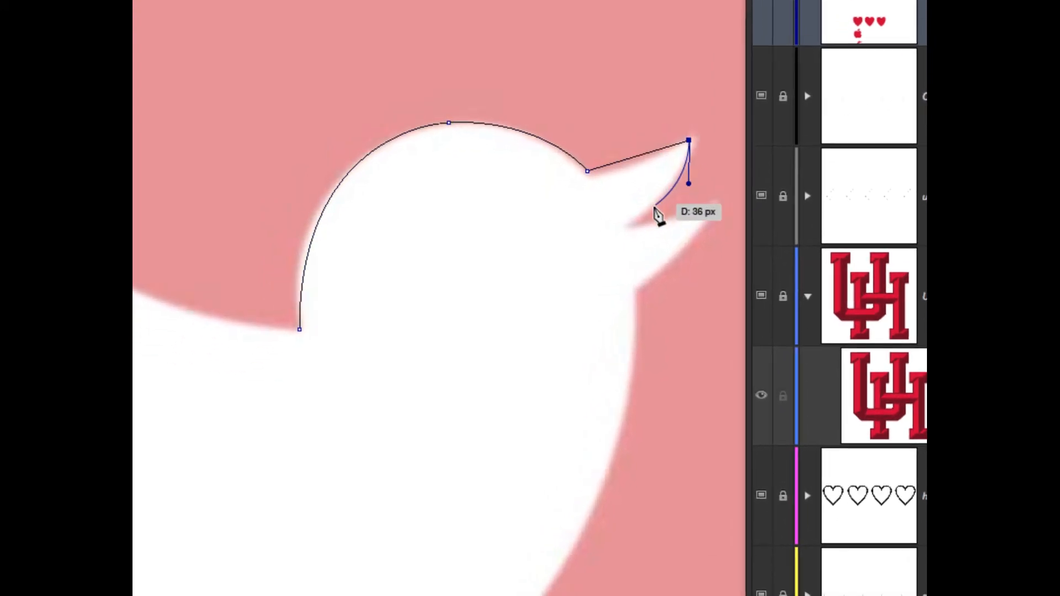
click(665, 183)
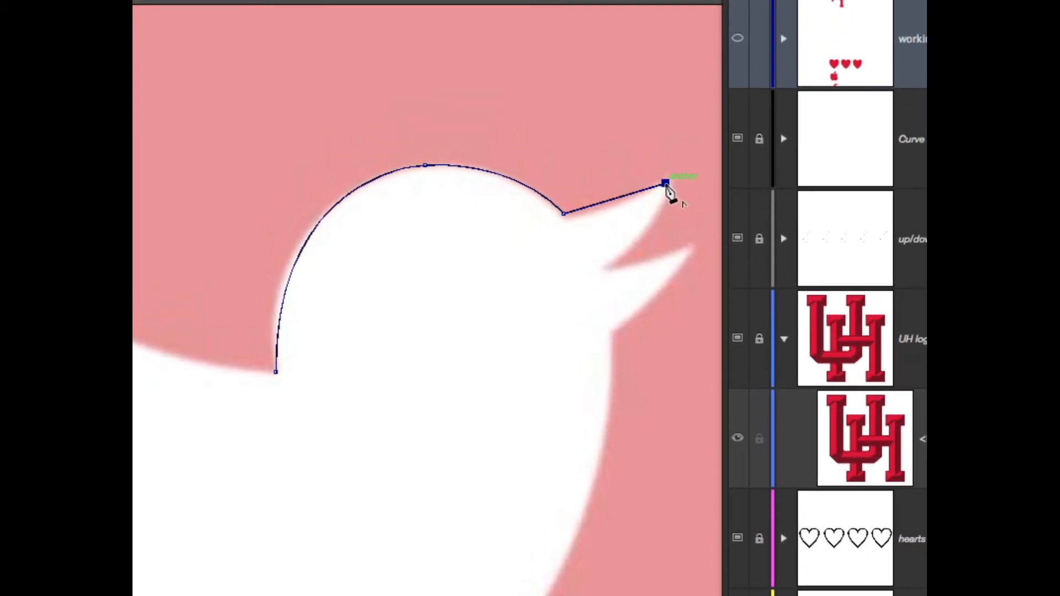
drag(665, 184, 666, 212)
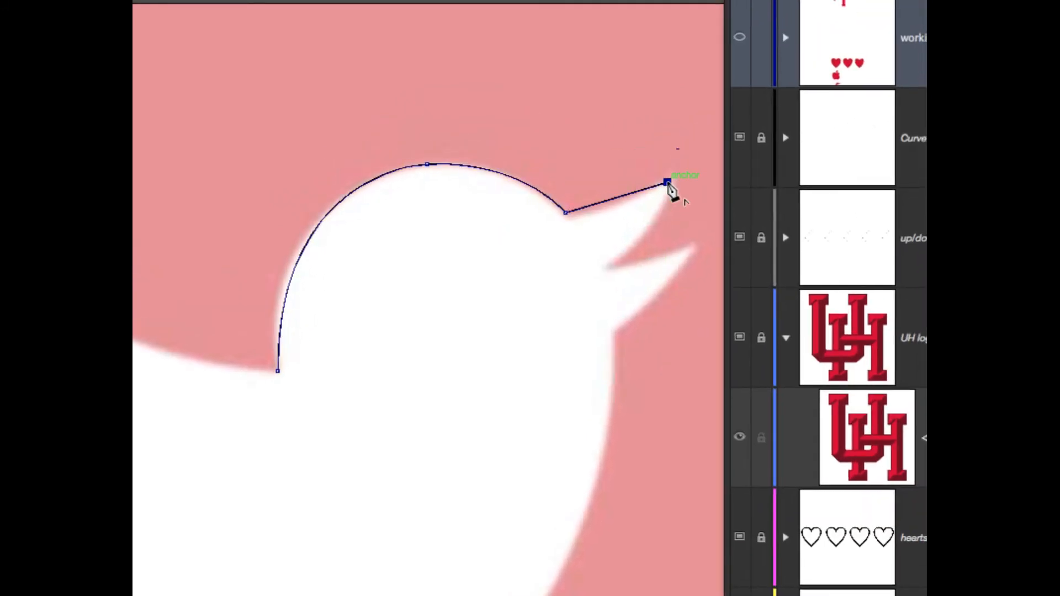
Step: Trace the beak from its upper tip through the mouth corner and lower tip to the throat, and curve down the chest to the lower belly
drag(667, 182, 627, 221)
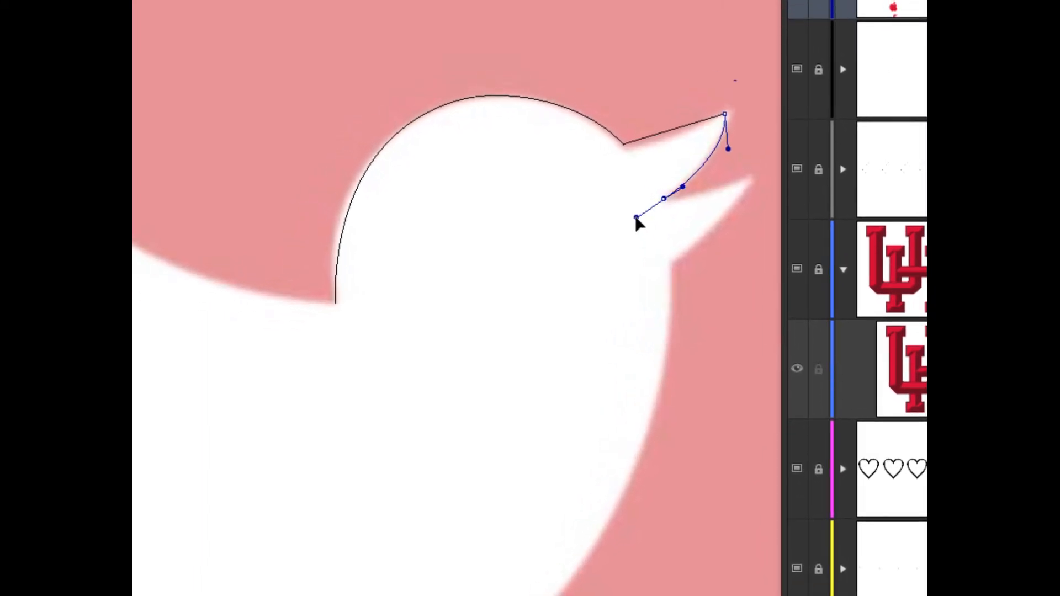
drag(636, 216, 703, 184)
drag(676, 203, 638, 305)
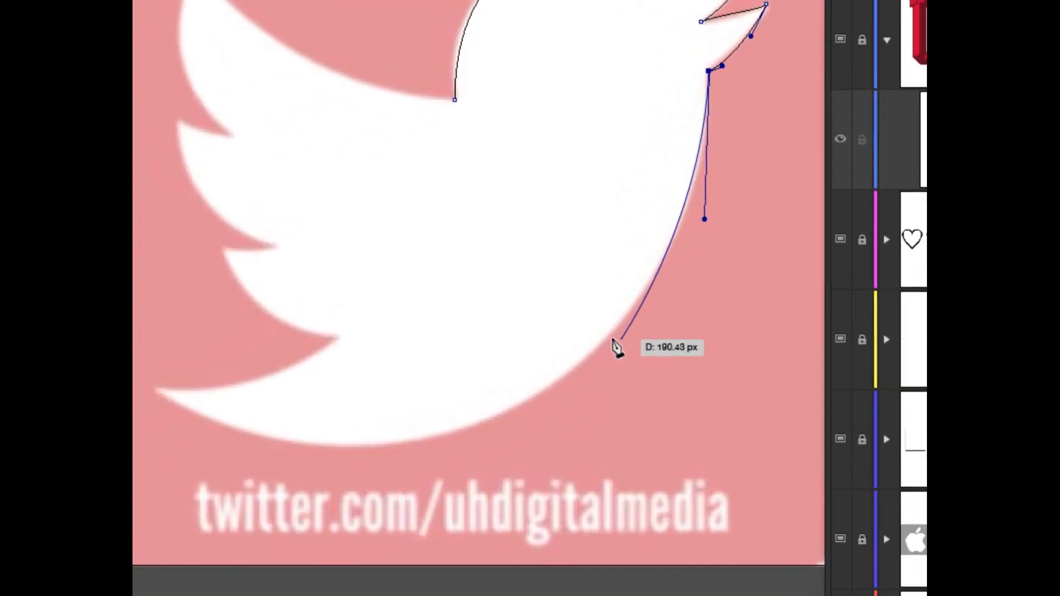
drag(605, 344, 573, 373)
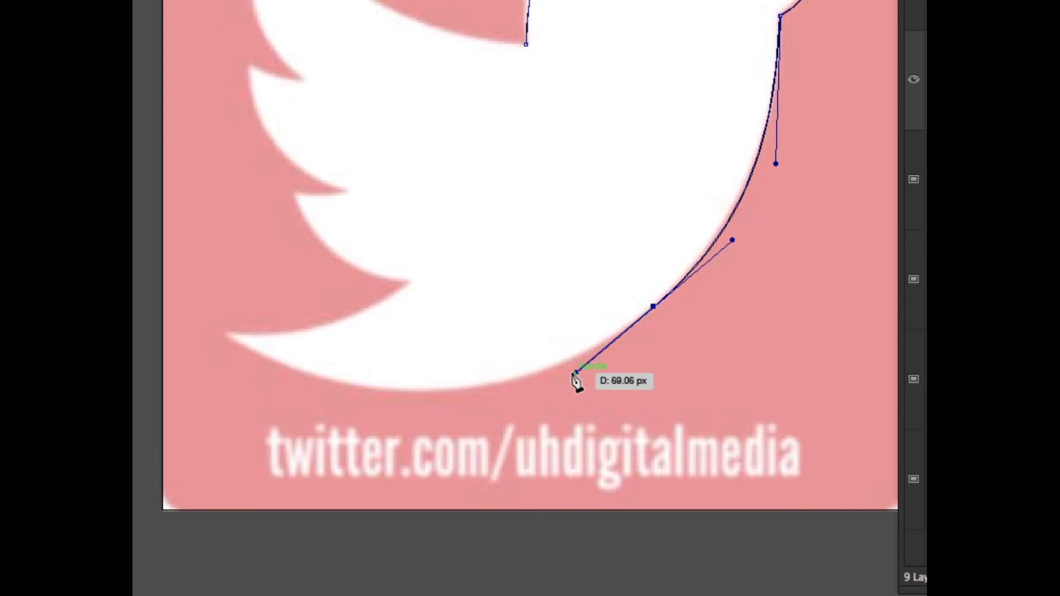
drag(226, 335, 226, 334)
drag(450, 357, 366, 287)
key(super+z)
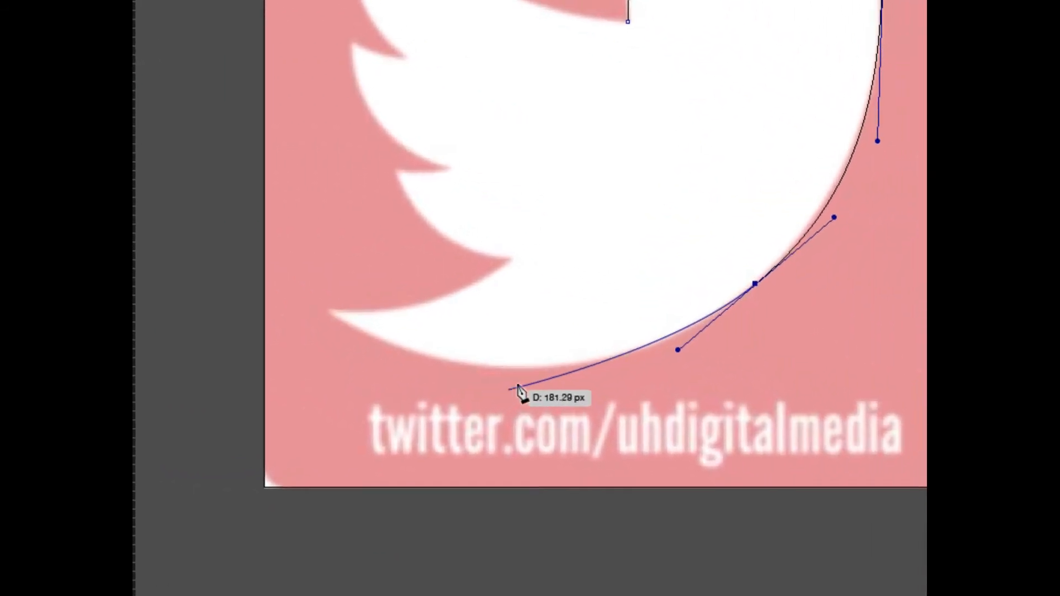
Step: Trace the belly's underside to the tail tip and the tail's upper edge to the notch below the lowest feather, redirecting the handles at both corners
drag(498, 367, 476, 375)
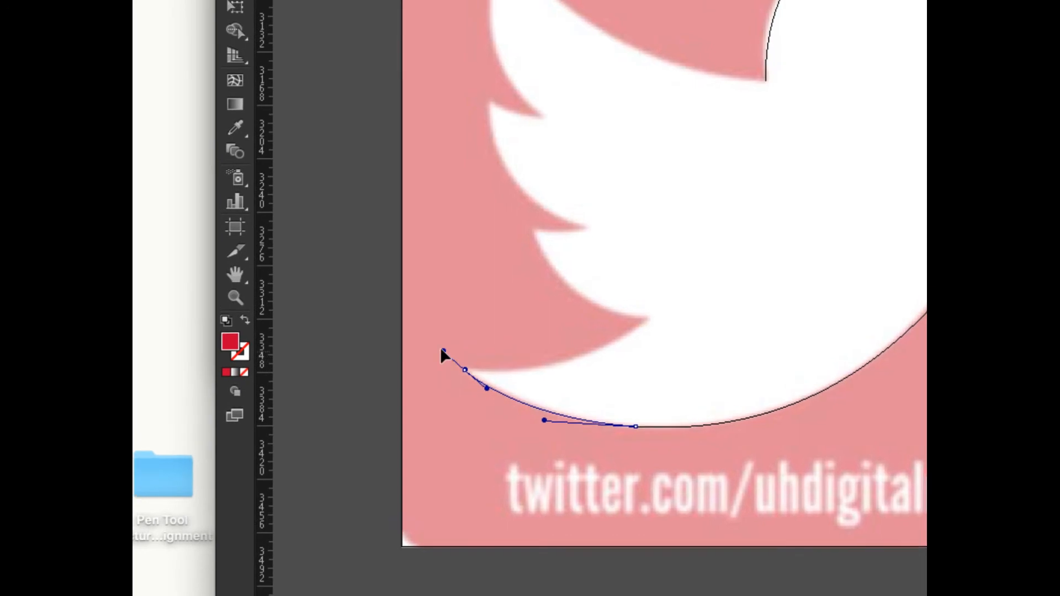
drag(451, 358, 479, 364)
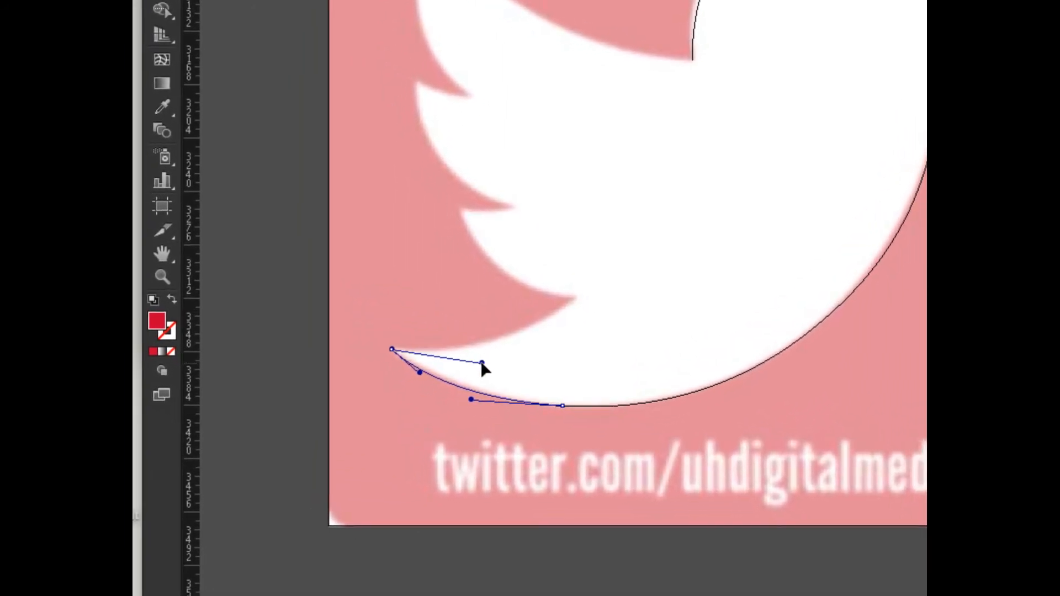
drag(573, 297, 600, 286)
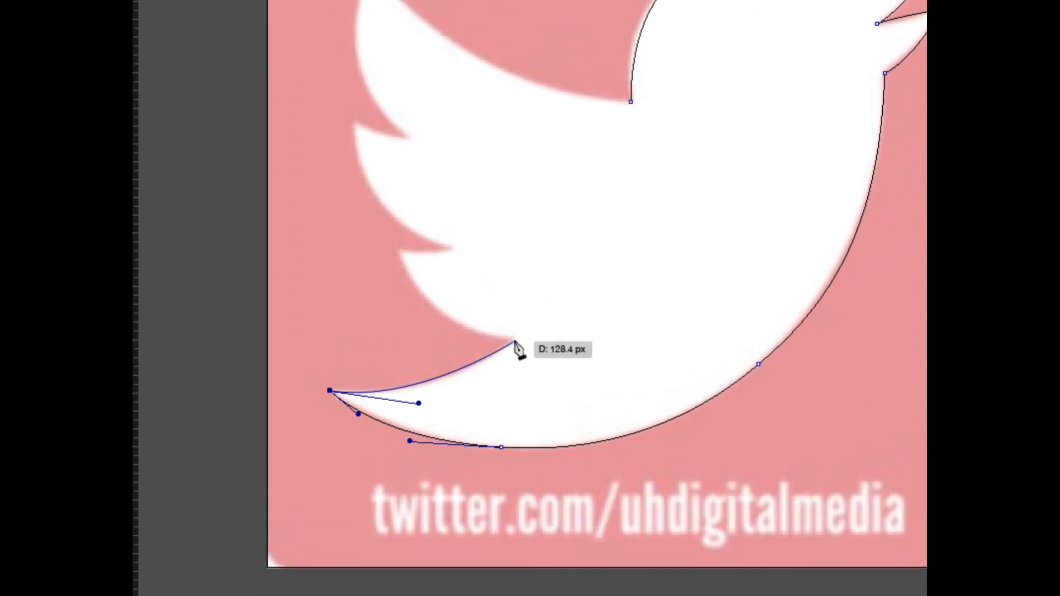
drag(521, 338, 492, 336)
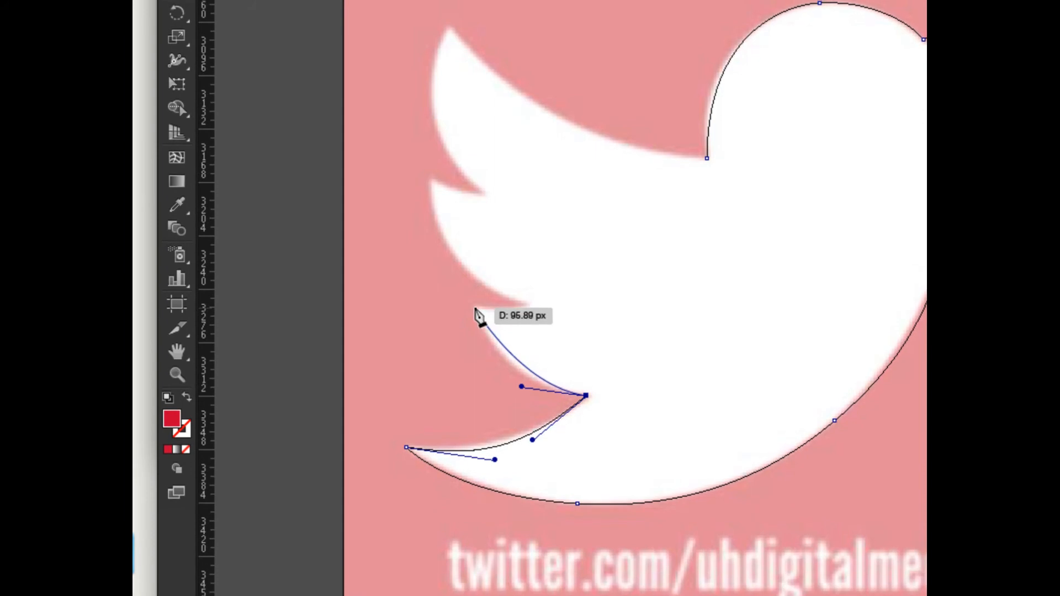
Step: Trace the lowest feather to its tip and back to the notch above, redirecting the outgoing handle toward the middle feather
drag(475, 309, 506, 345)
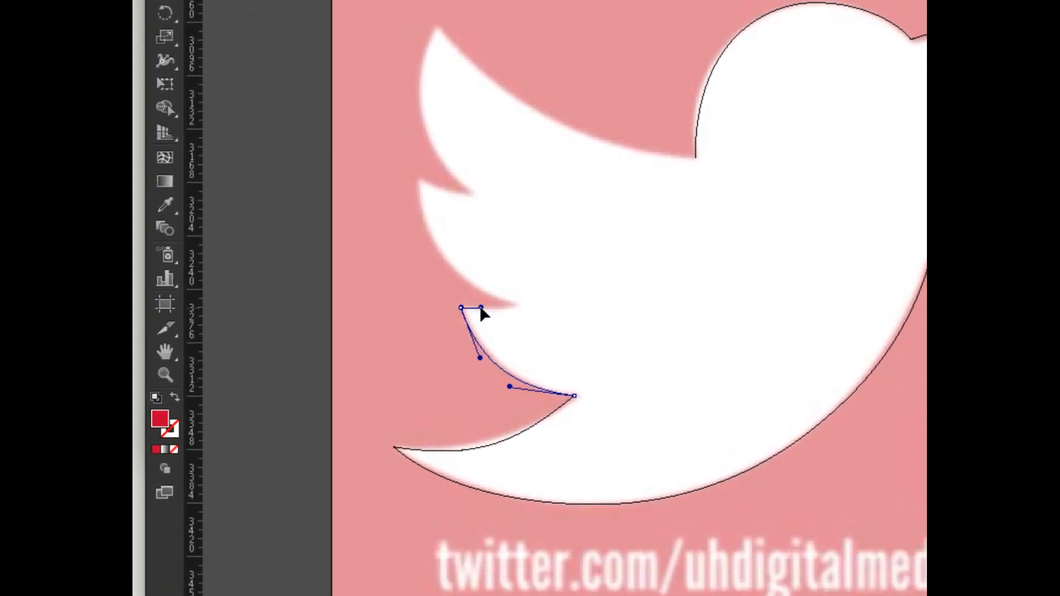
drag(481, 308, 481, 307)
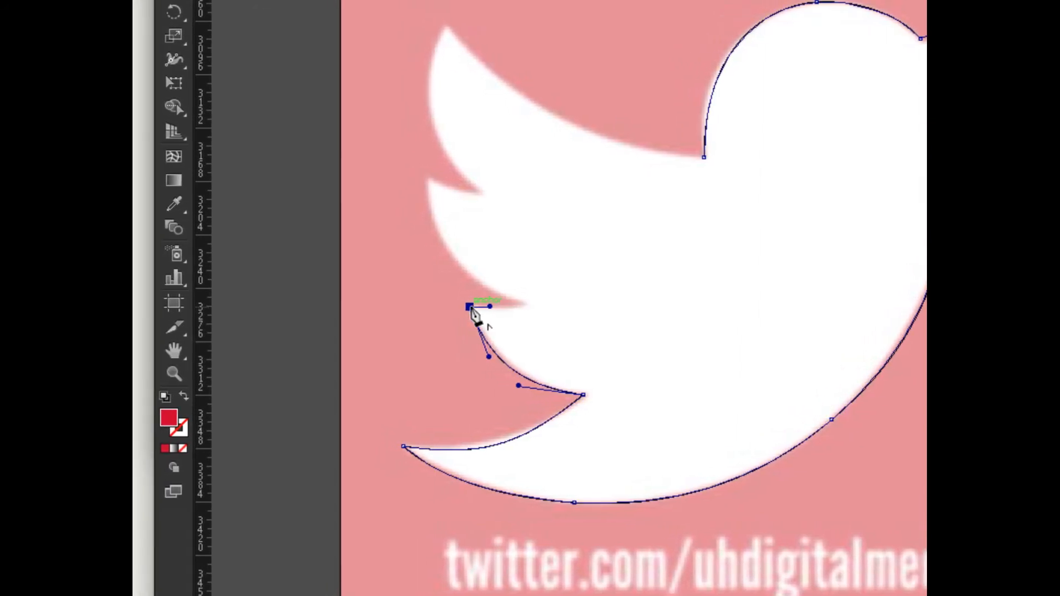
drag(470, 307, 529, 305)
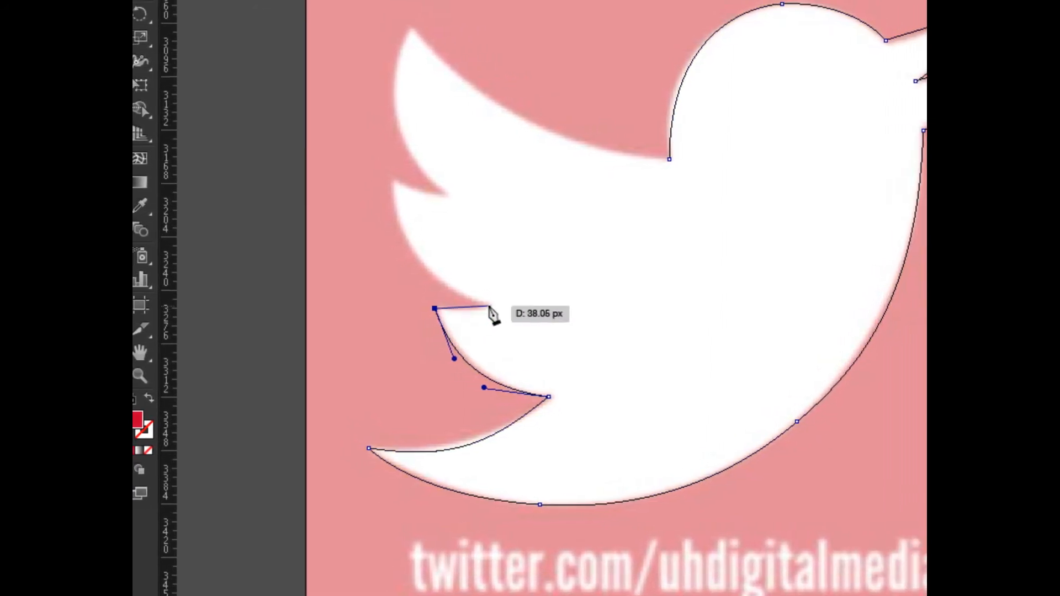
drag(489, 309, 503, 305)
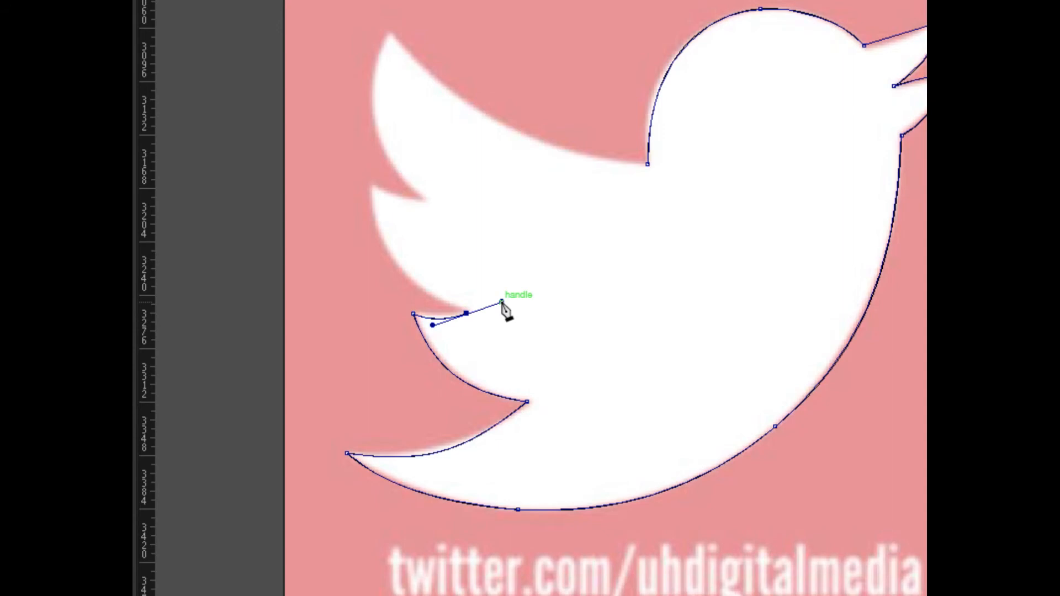
drag(502, 304, 469, 300)
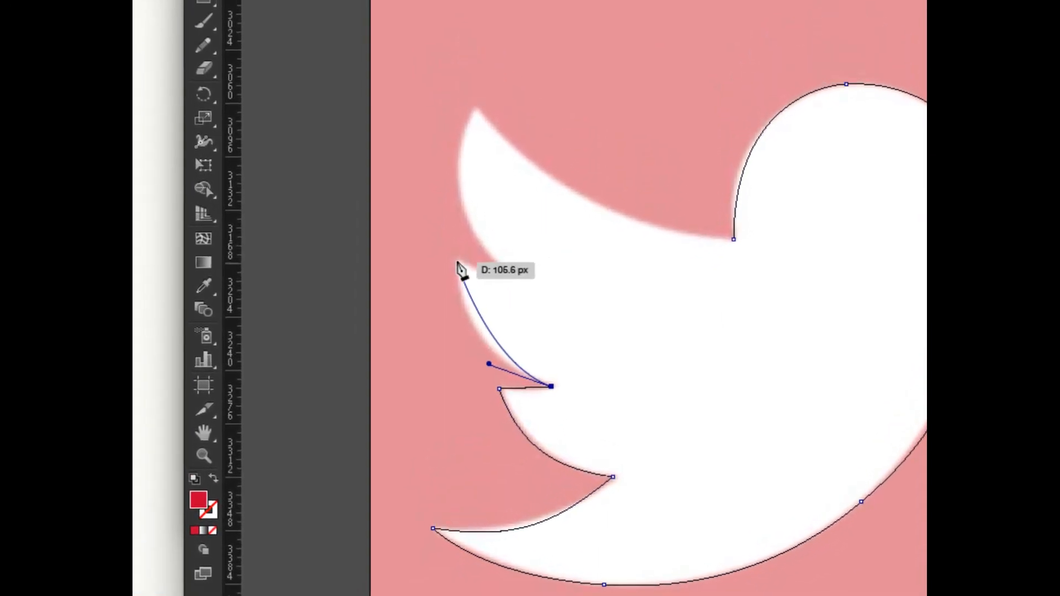
Step: Trace the middle feather's curved edge to its tip and extend the path straight to the notch below the top feather
mouse_move(457, 263)
mouse_down()
mouse_move(457, 211)
mouse_move(457, 242)
mouse_up()
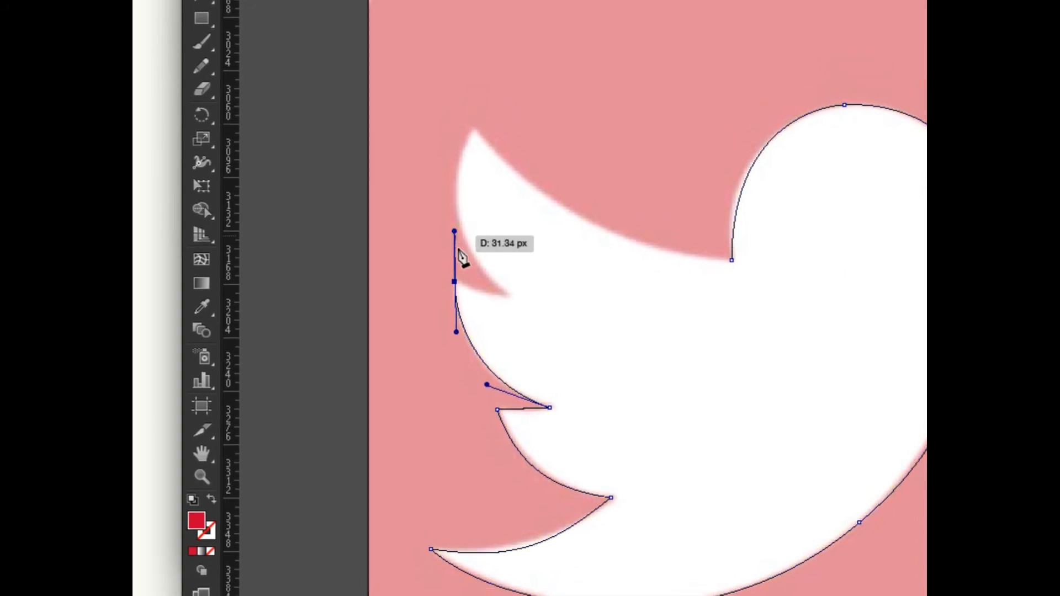
key(ctrl+z)
mouse_move(456, 260)
mouse_down()
mouse_move(456, 207)
mouse_move(474, 269)
mouse_up()
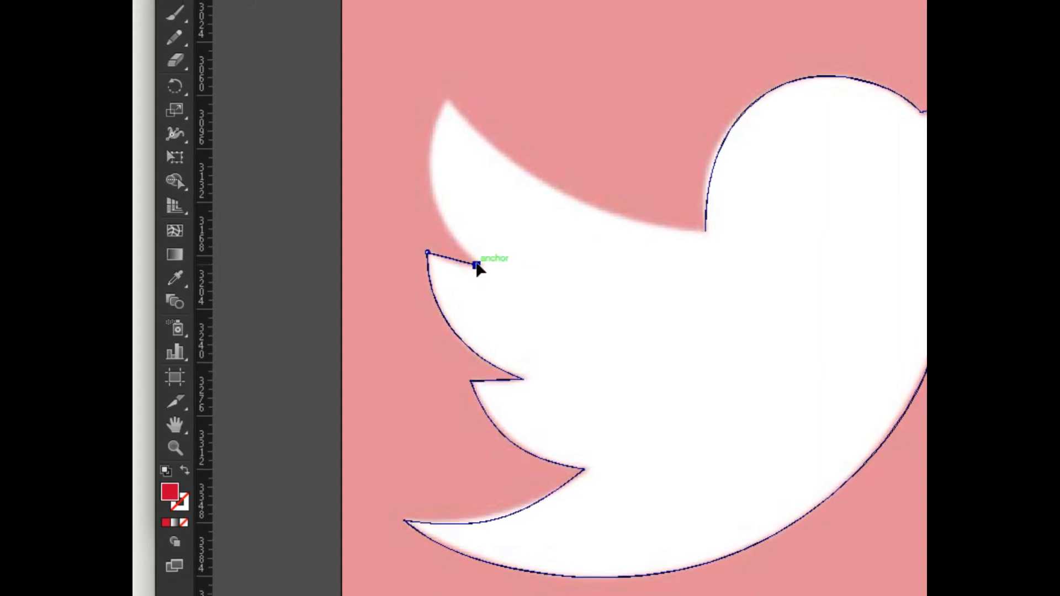
Step: Pull a handle from the top feather's notch, curve the path up to the wing tip, and redirect its outgoing handle along the wing's upper edge
click(427, 203)
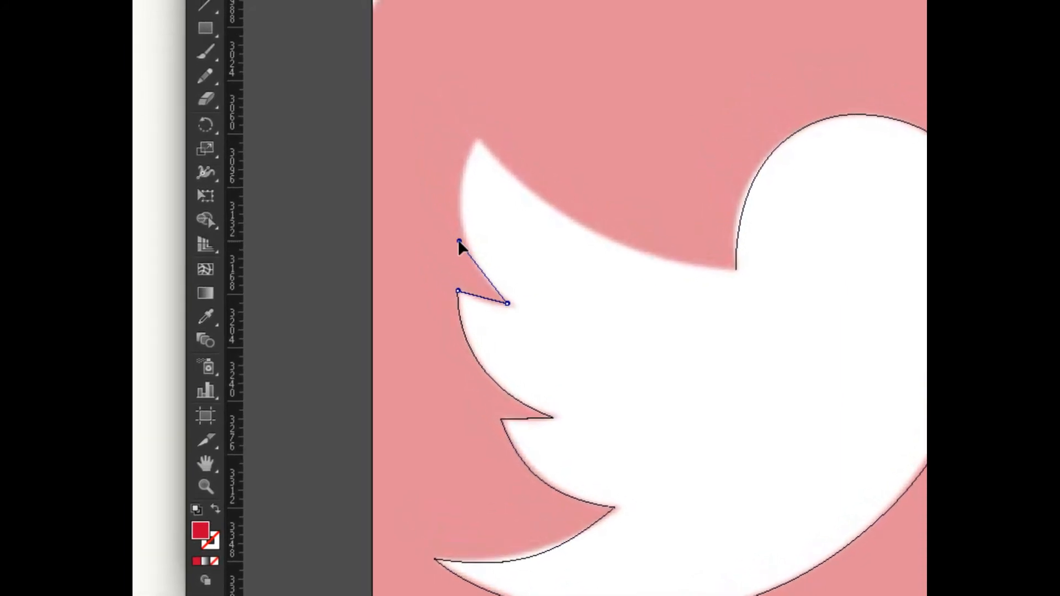
drag(458, 240, 456, 240)
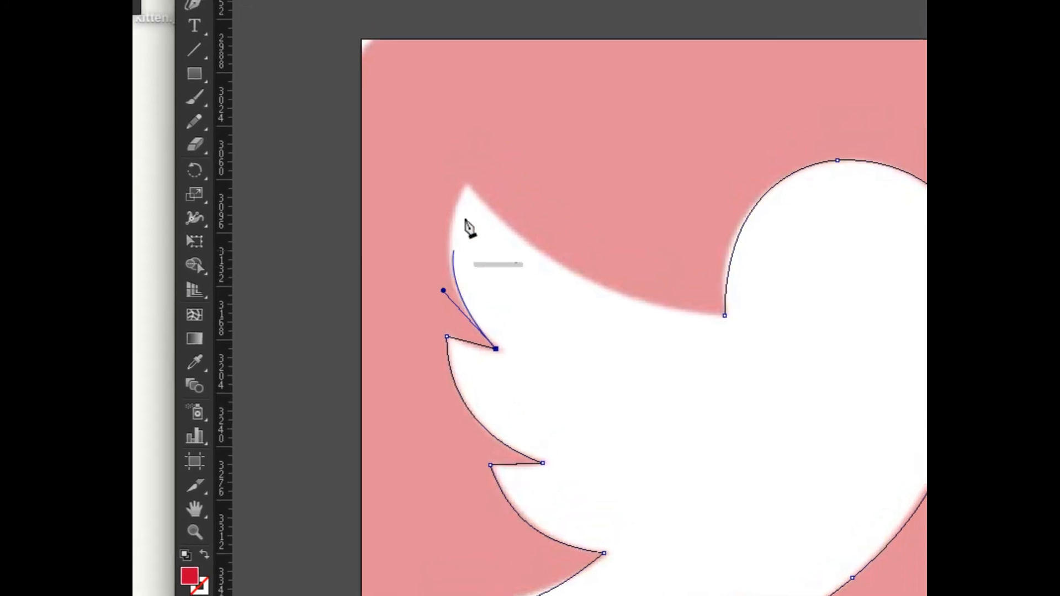
drag(465, 182, 488, 138)
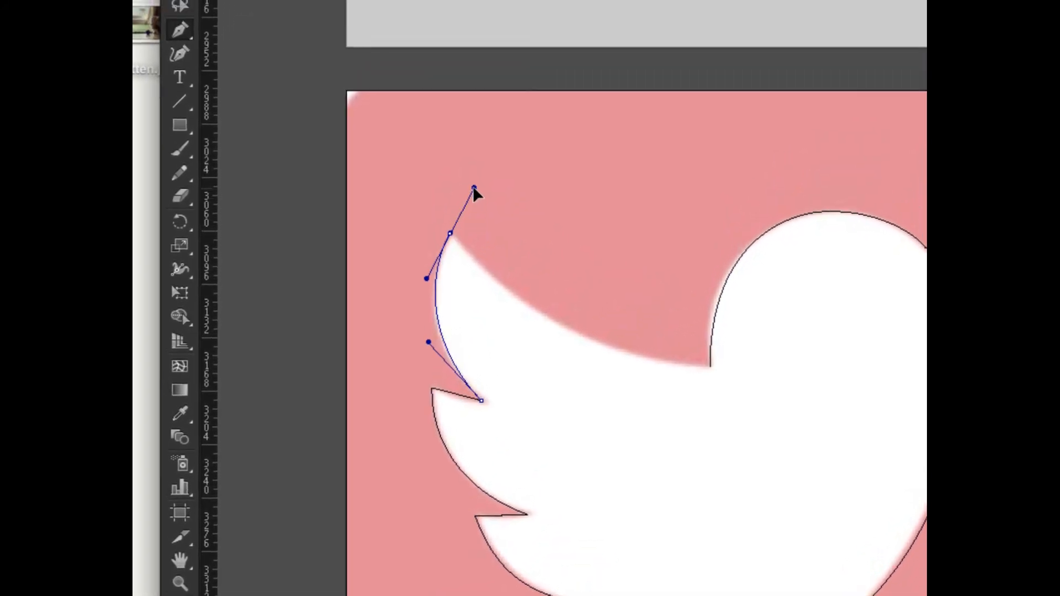
drag(473, 188, 519, 322)
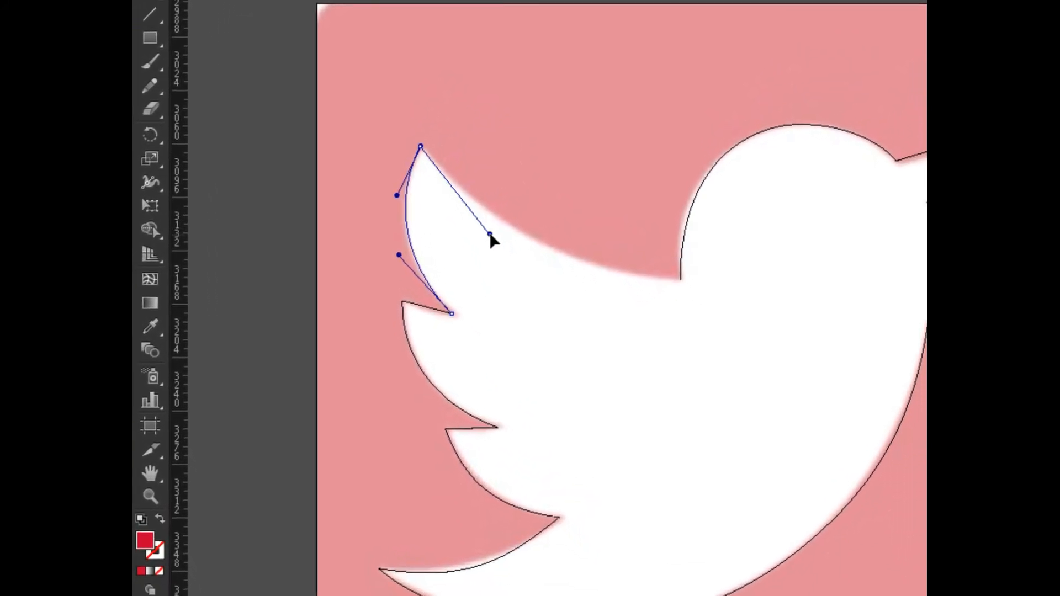
drag(491, 240, 492, 239)
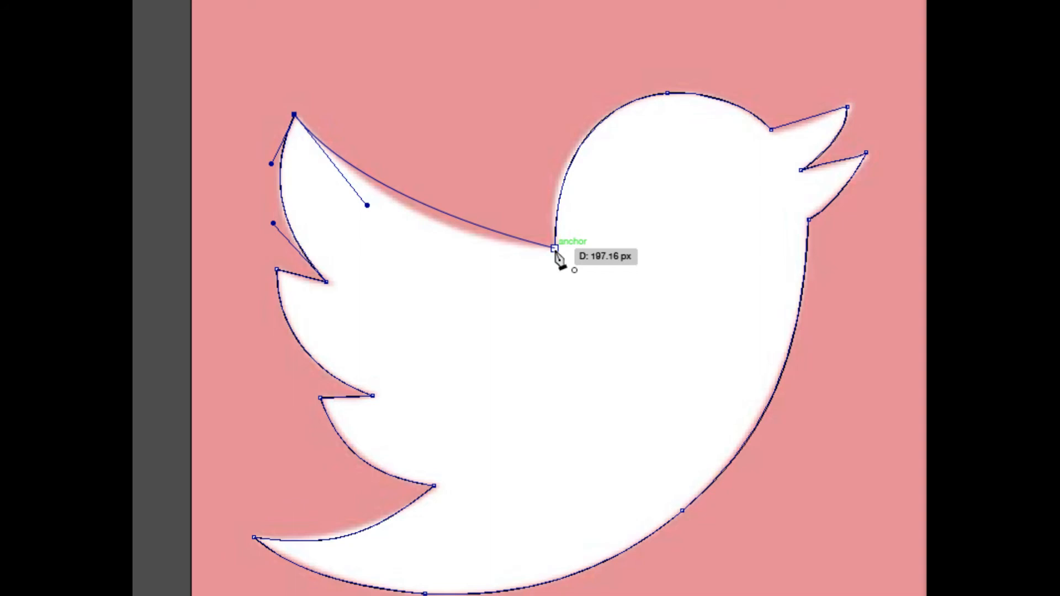
drag(554, 248, 672, 259)
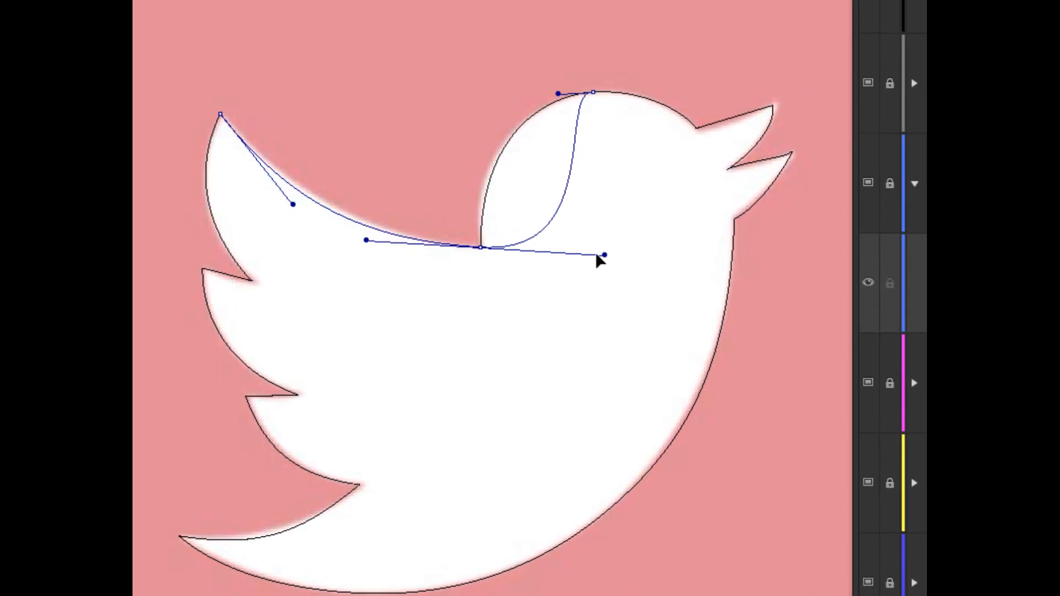
mouse_move(596, 256)
mouse_down()
mouse_move(551, 204)
mouse_move(577, 210)
mouse_move(603, 244)
mouse_up()
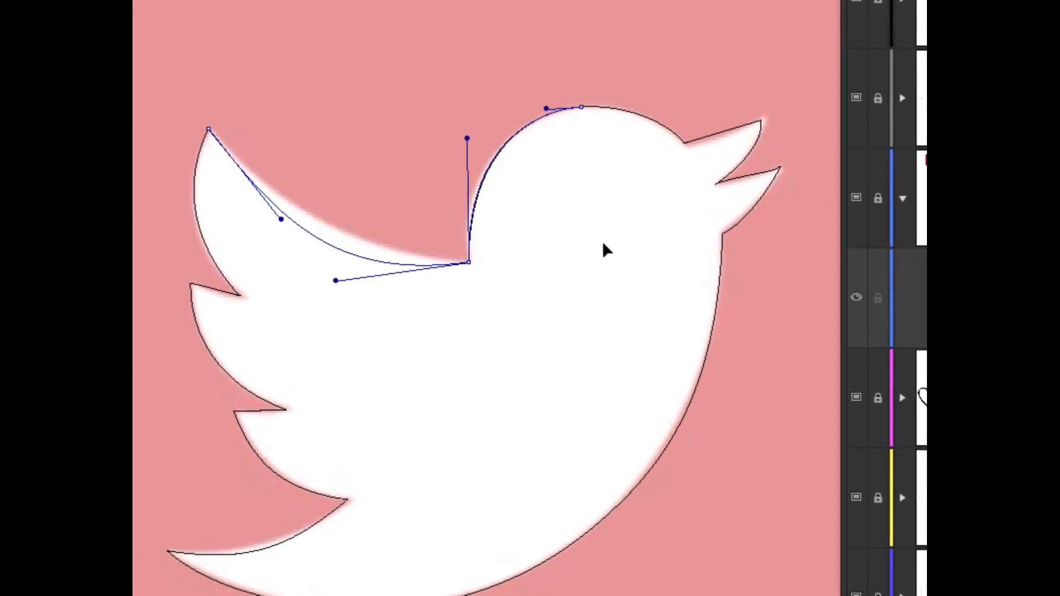
key(ctrl+z)
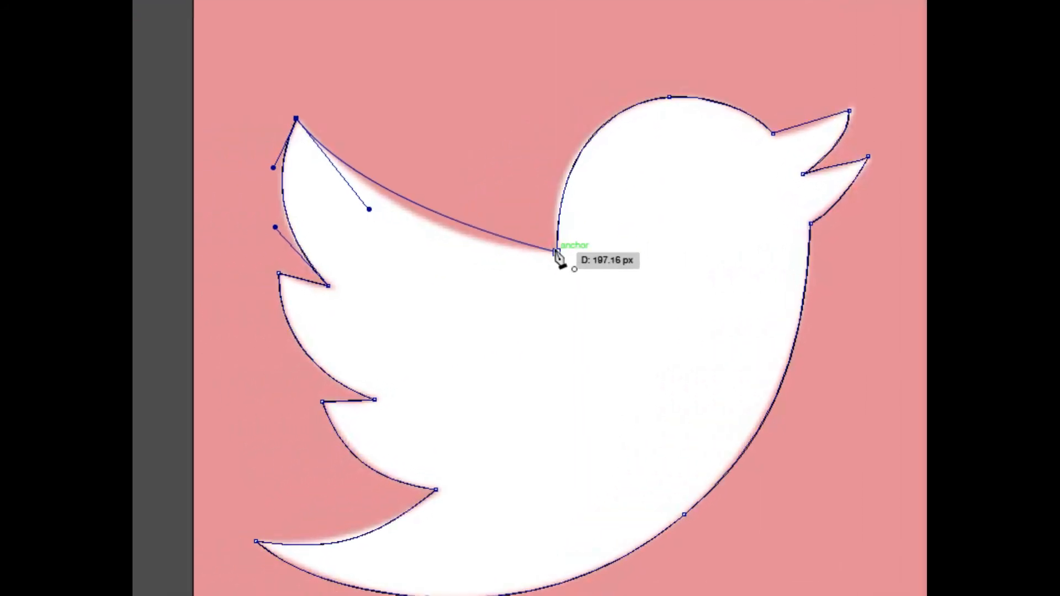
Step: Close the path at the neck anchor, adjusting its two handles independently to match the wing's upper edge and the back of the head
drag(557, 254, 591, 252)
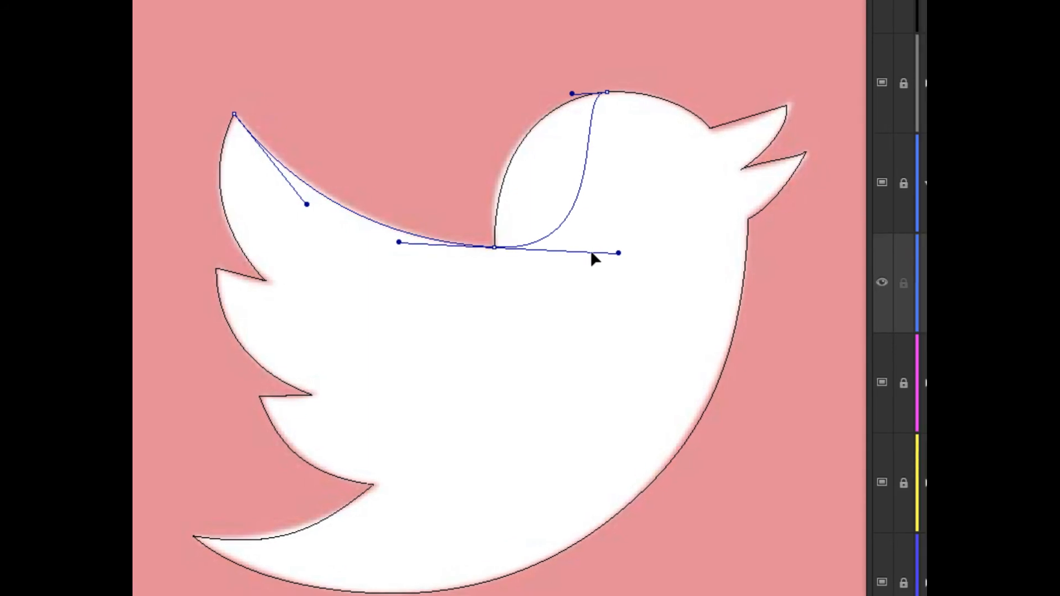
drag(591, 250, 500, 128)
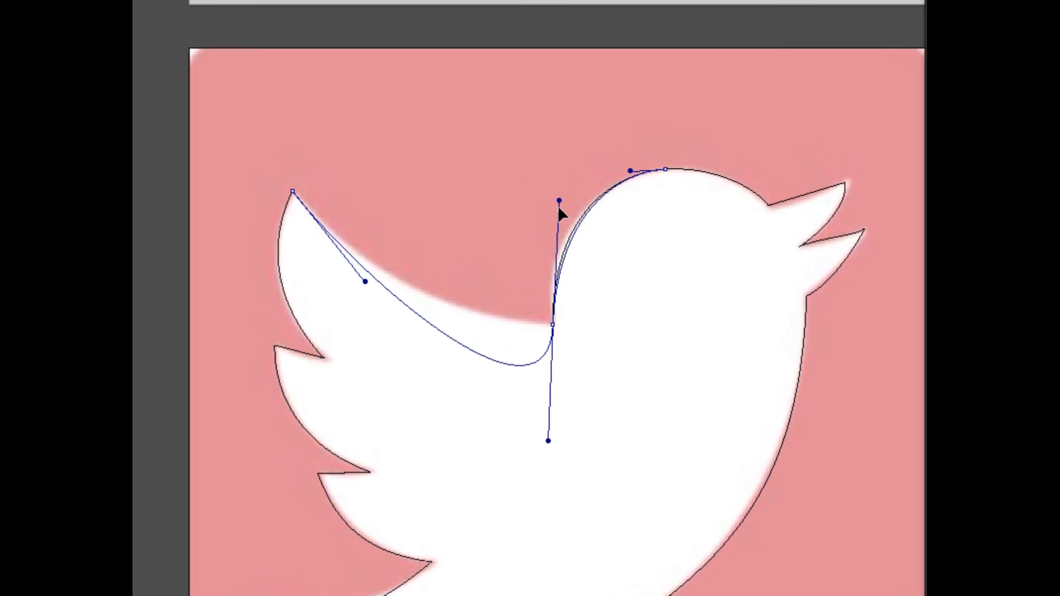
drag(559, 209, 557, 202)
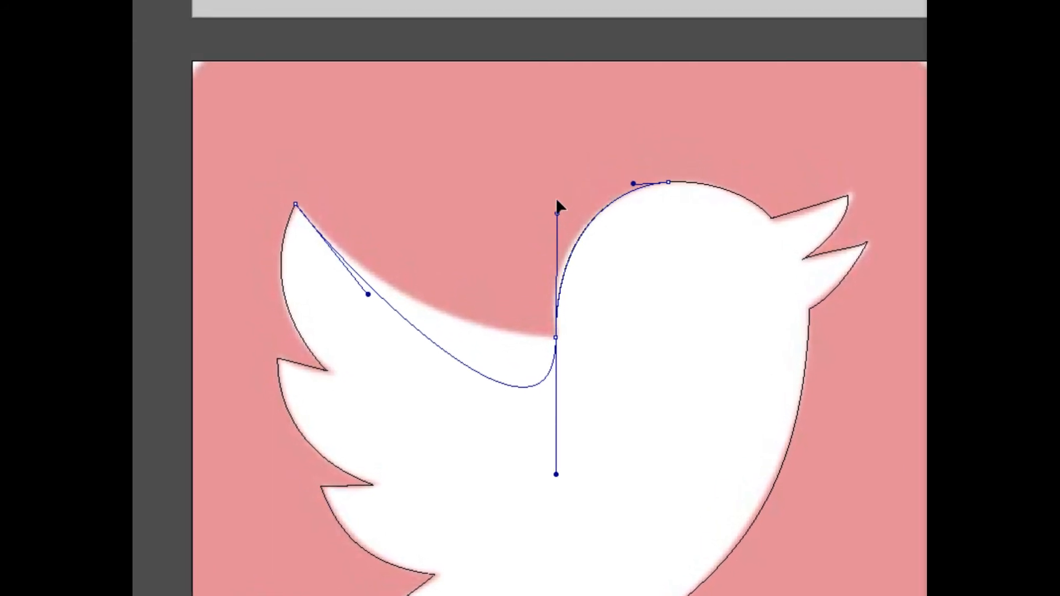
drag(556, 205, 600, 276)
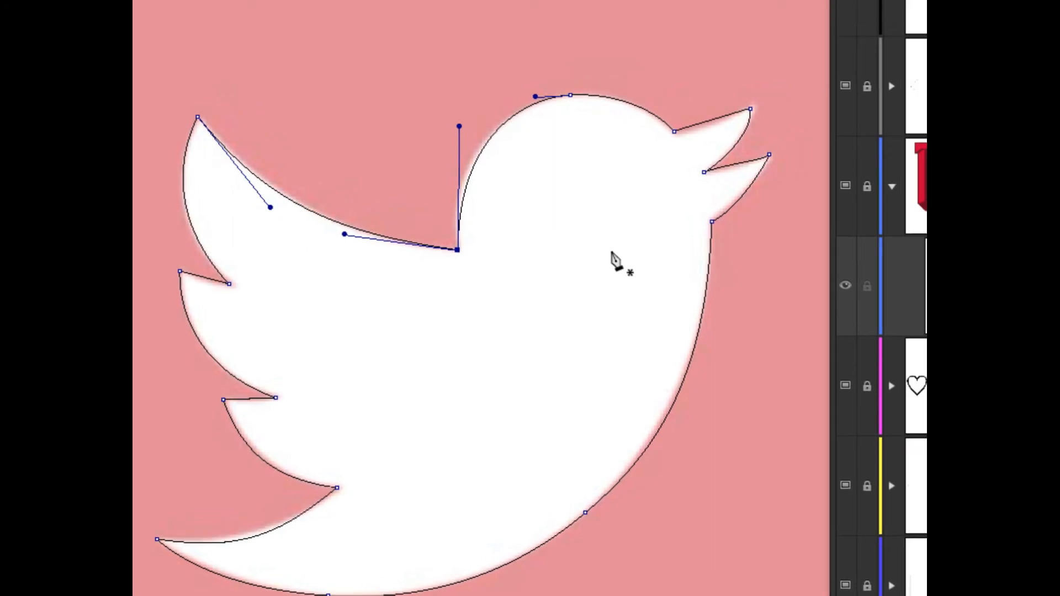
Step: Bring the neighbouring untraced Twitter bird into view
scroll(660, 240, right, 5)
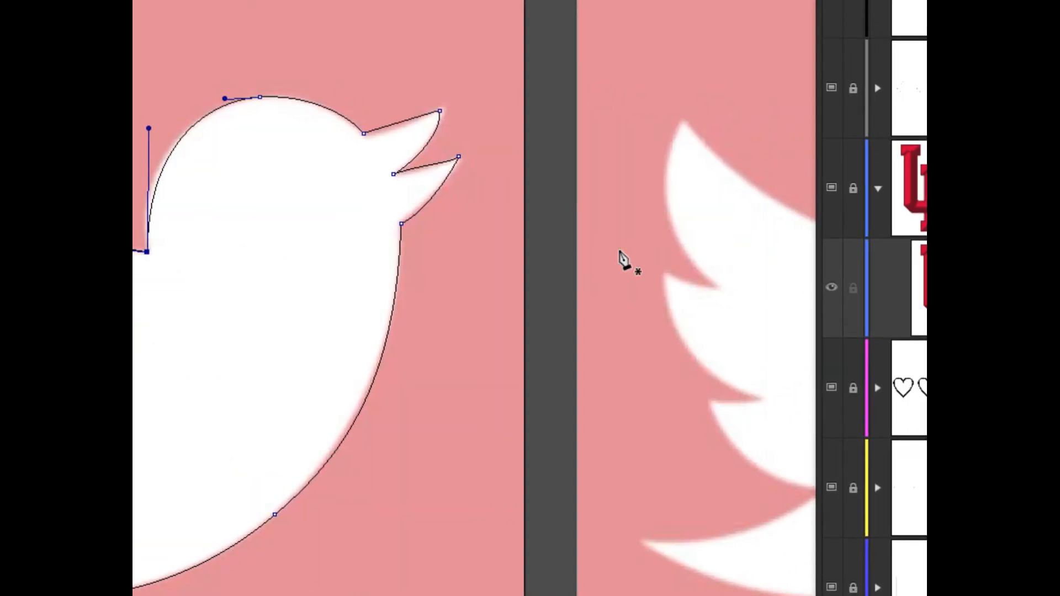
scroll(621, 255, right, 10)
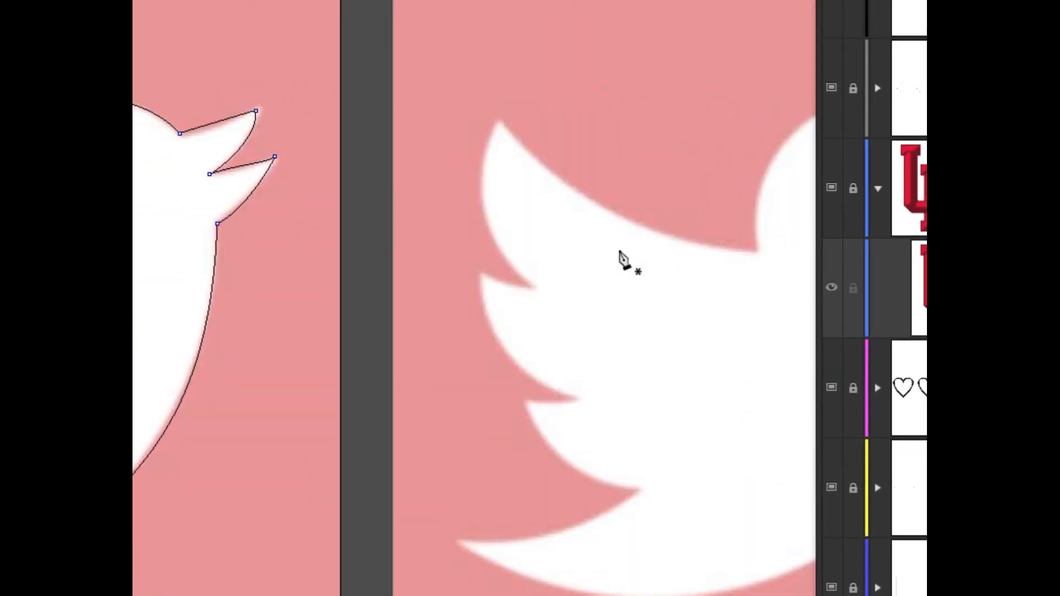
scroll(620, 257, down, 5)
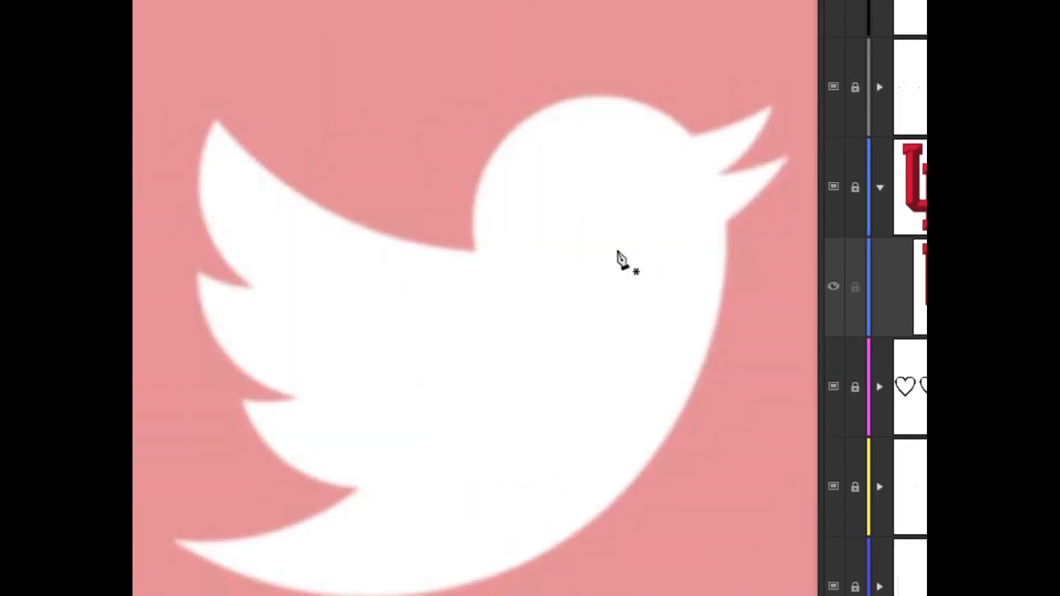
Step: Start a path at the second Twitter bird's neck, curve it over the head to the beak's base, and extend it to the upper beak tip
scroll(617, 251, down, 2)
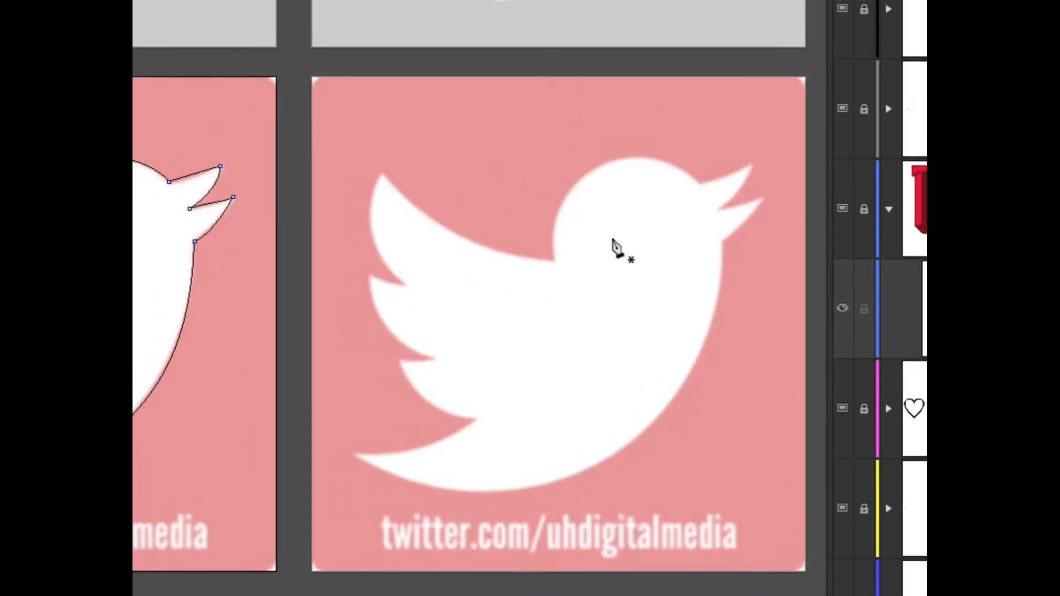
drag(593, 247, 587, 151)
drag(740, 231, 794, 301)
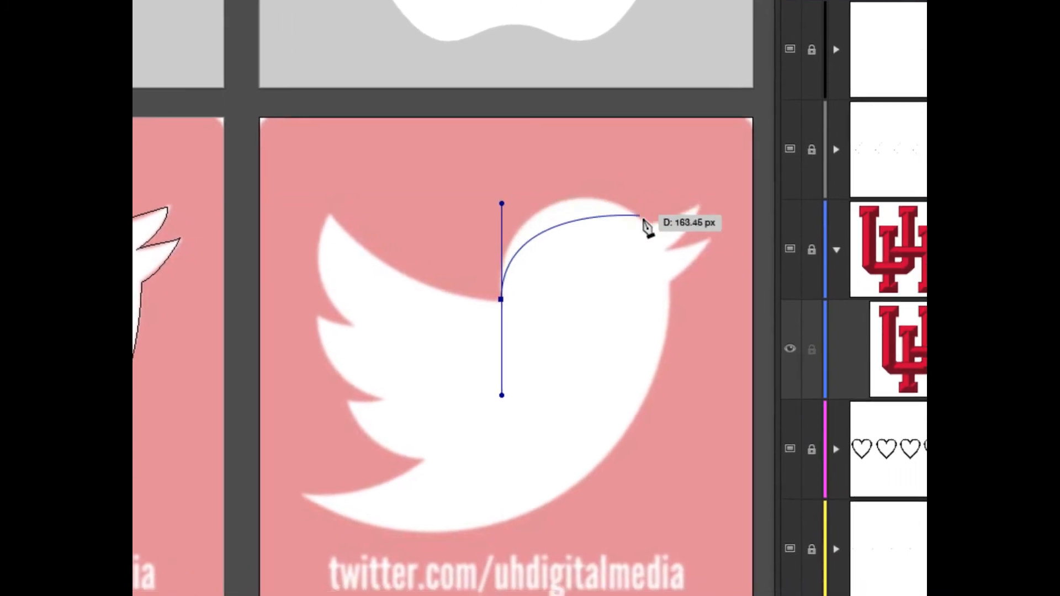
drag(662, 245, 631, 173)
drag(653, 219, 654, 219)
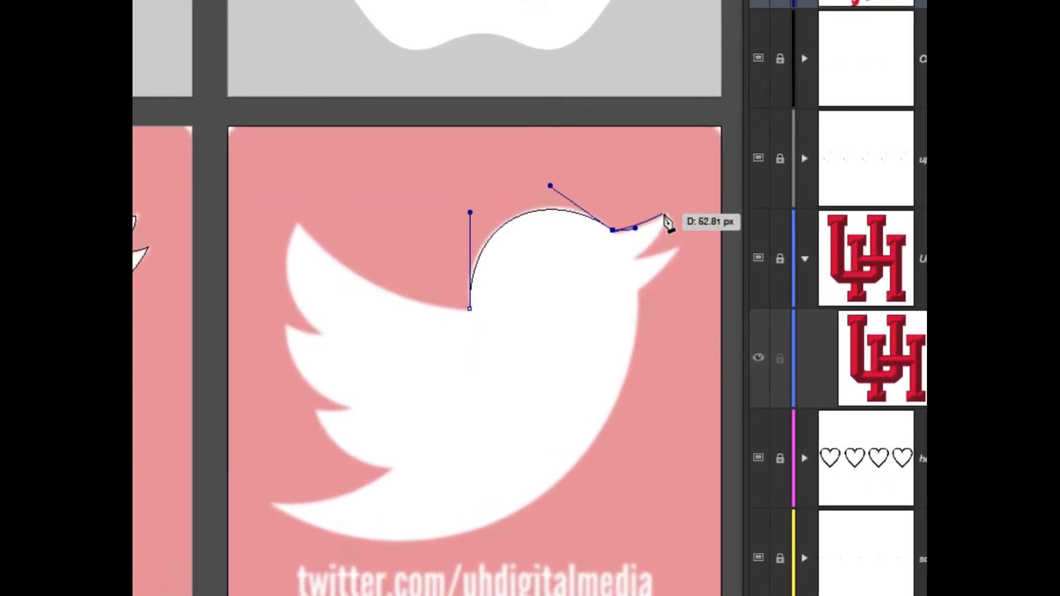
click(663, 214)
Step: Continue the path around the lower beak, down the breast and belly to the tail tip, and back along the tail to the bottom feather
drag(653, 232, 651, 298)
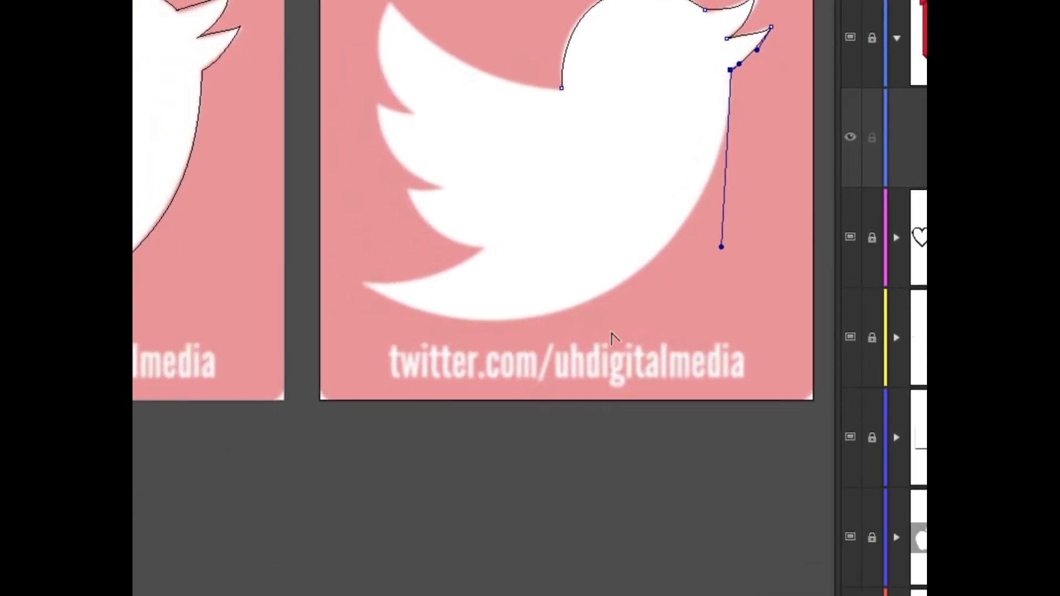
drag(587, 303, 586, 324)
drag(524, 316, 670, 357)
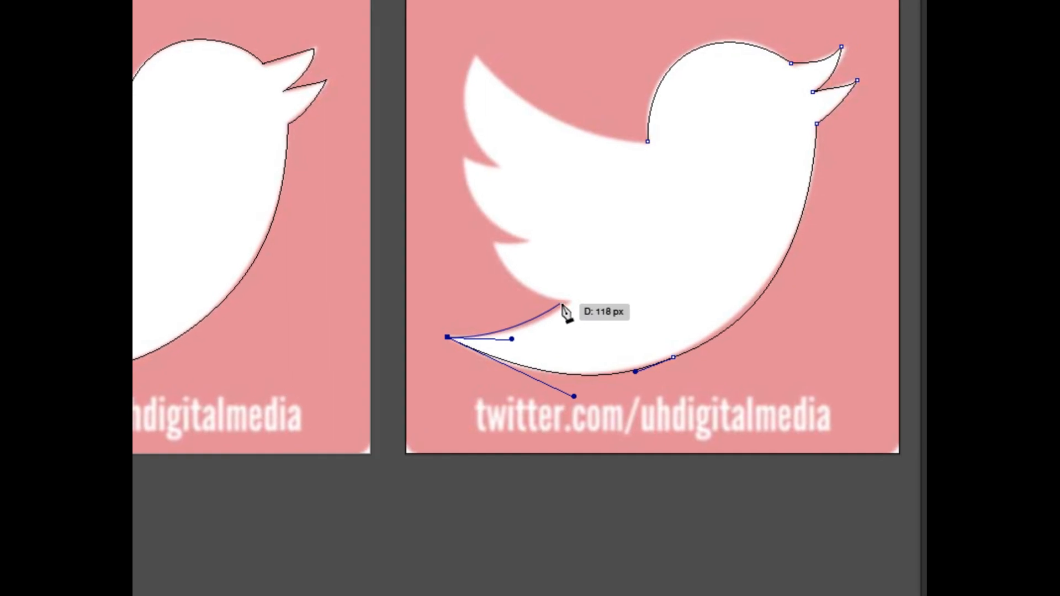
drag(563, 303, 540, 282)
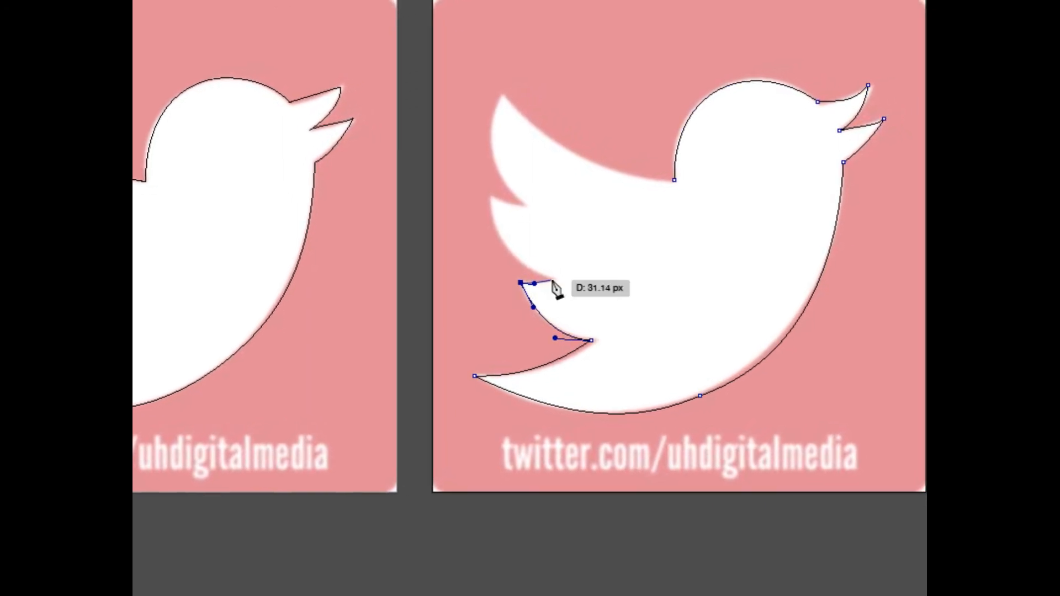